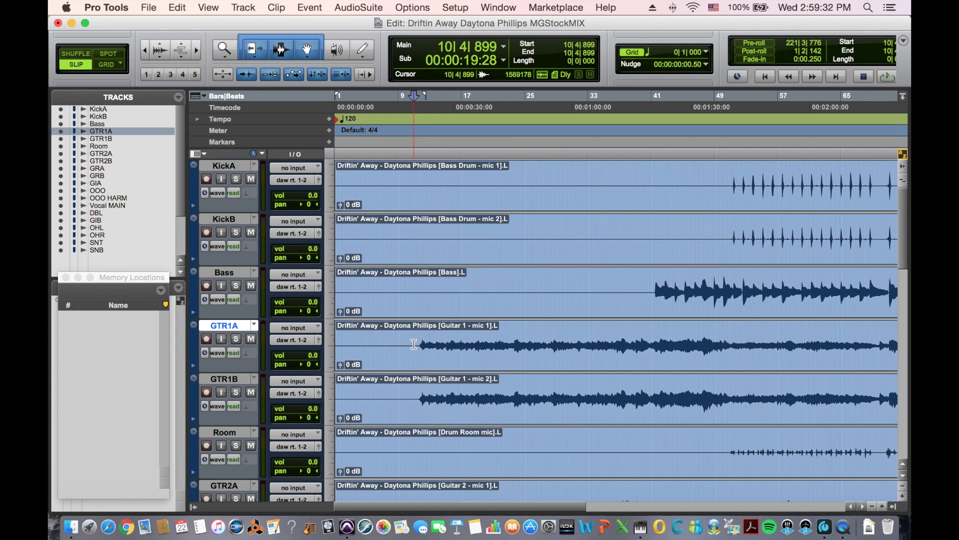
scroll(414, 345, down, 3)
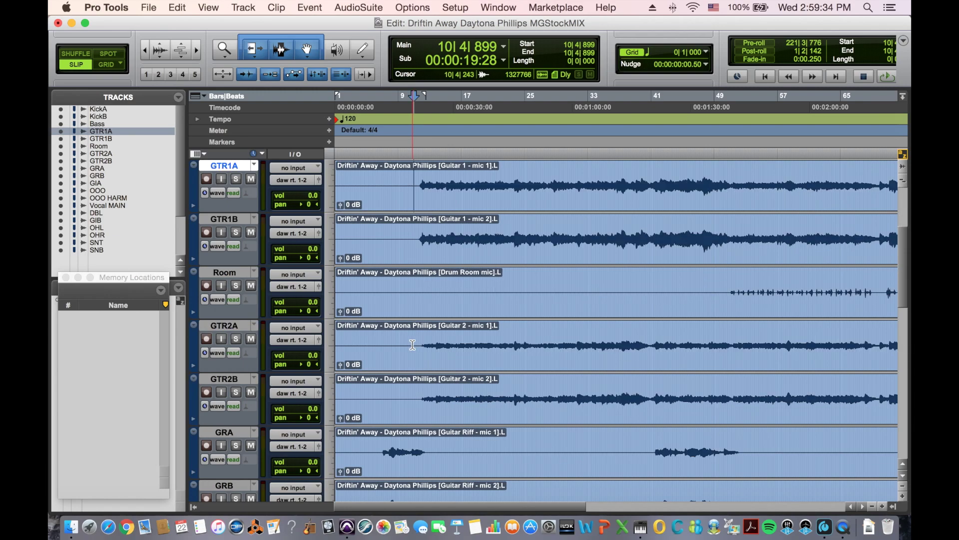
click(223, 380)
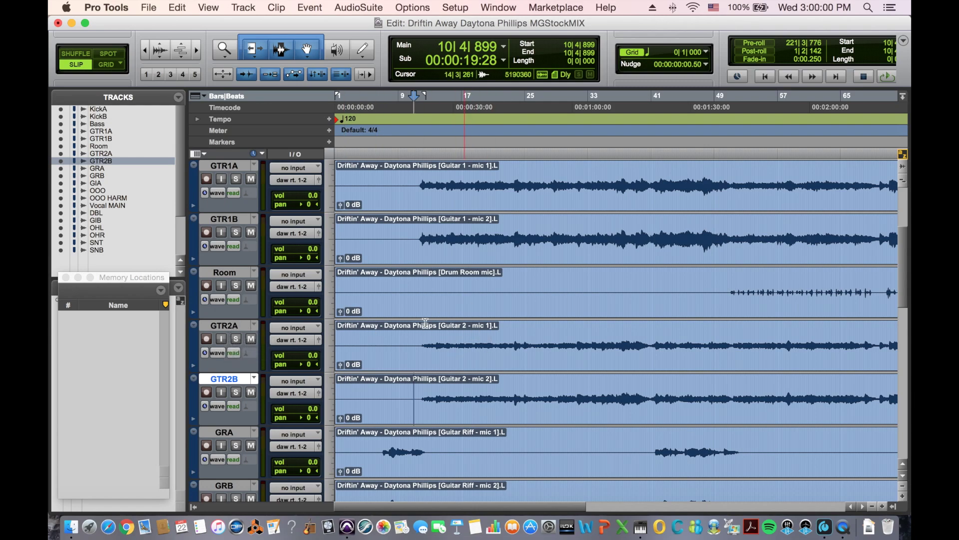
drag(441, 331, 495, 331)
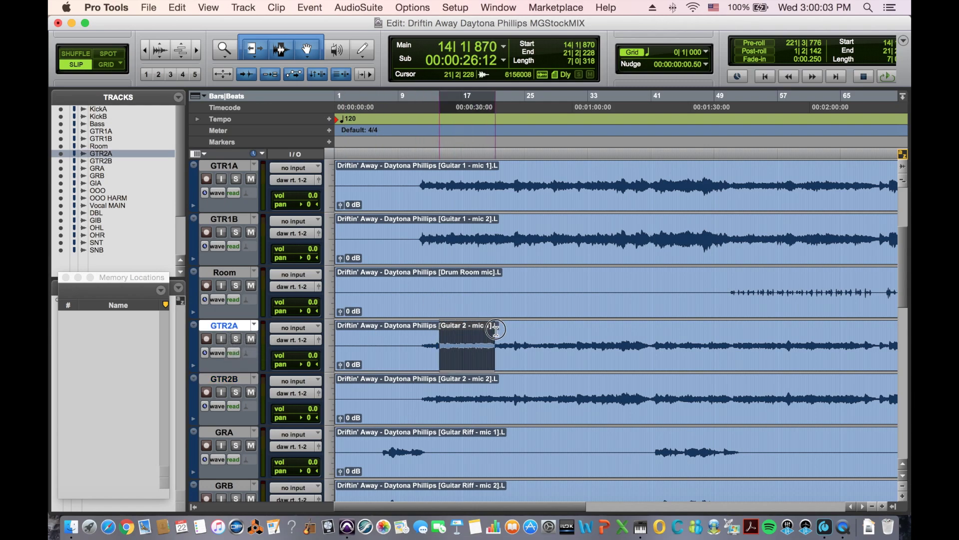
click(434, 333)
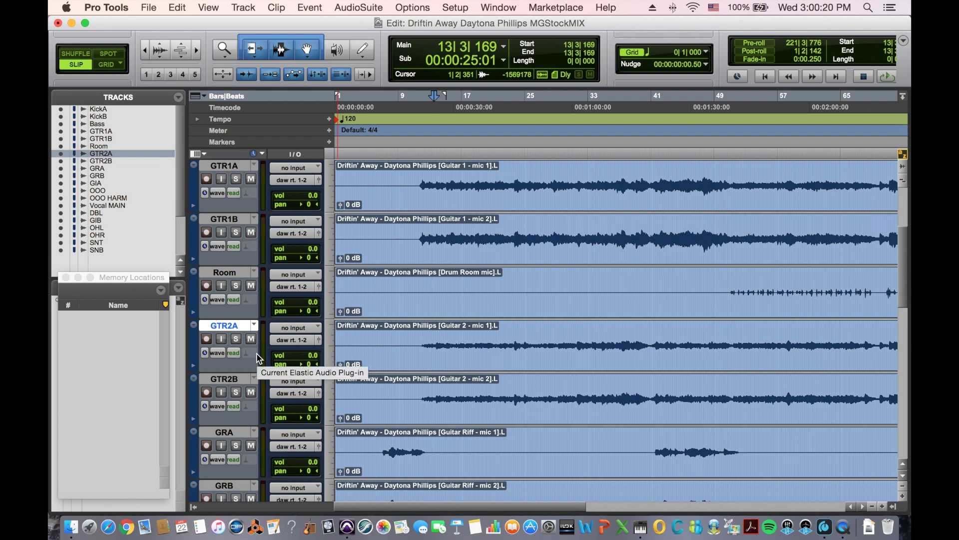
click(254, 326)
click(241, 329)
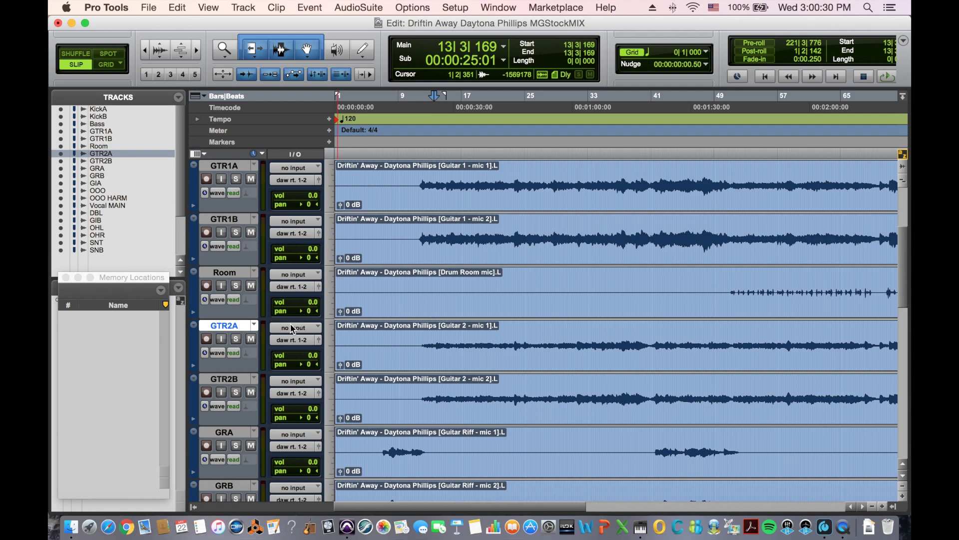
click(255, 326)
click(233, 327)
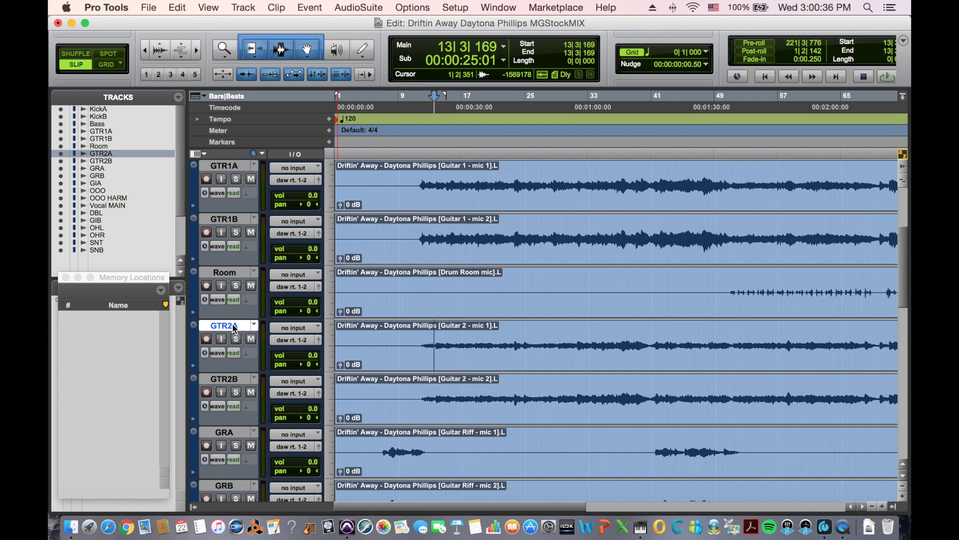
click(256, 326)
click(233, 325)
scroll(238, 340, up, 2)
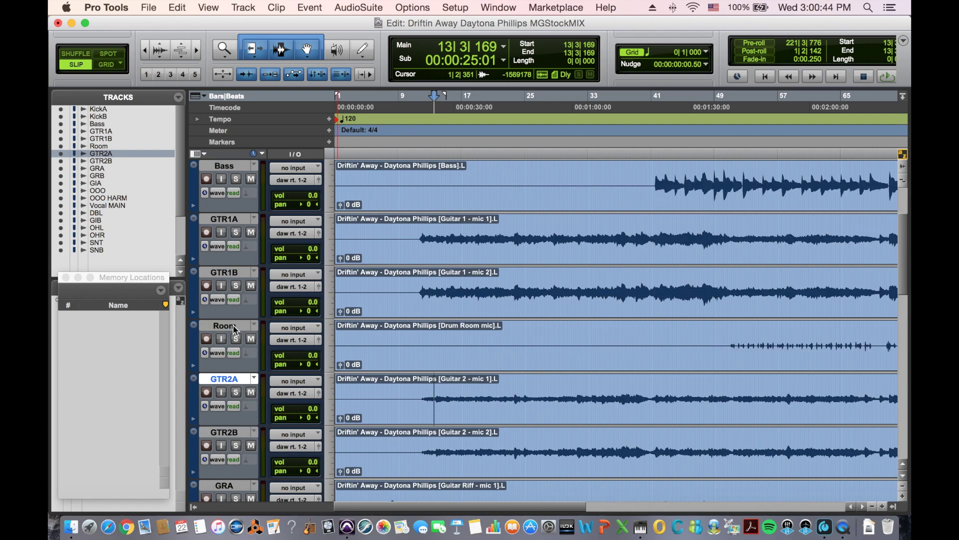
scroll(234, 344, down, 2)
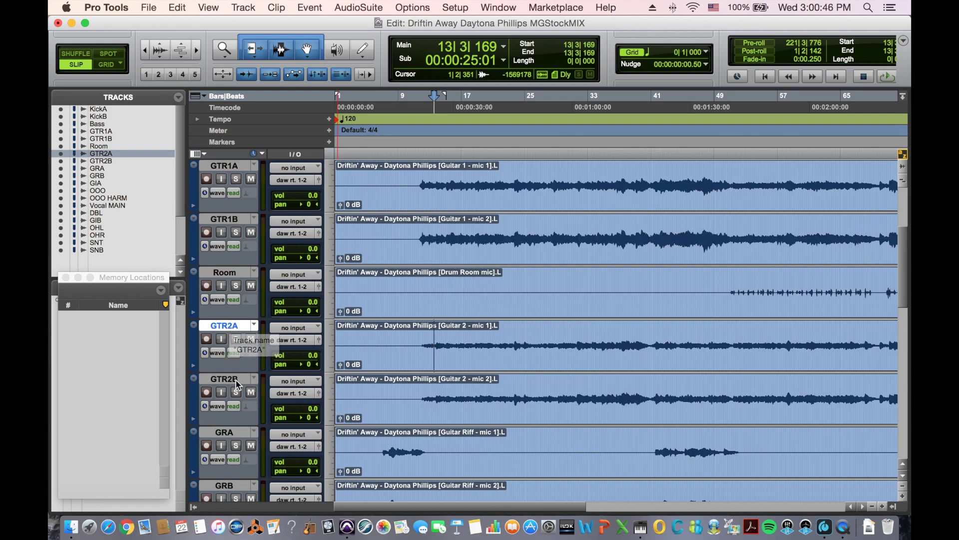
click(237, 384)
shift+click(235, 328)
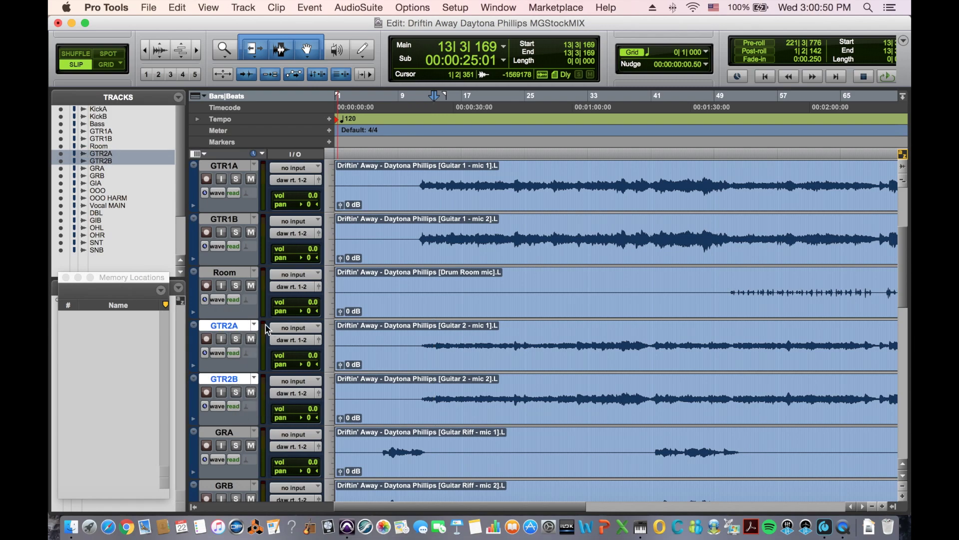
scroll(248, 342, up, 3)
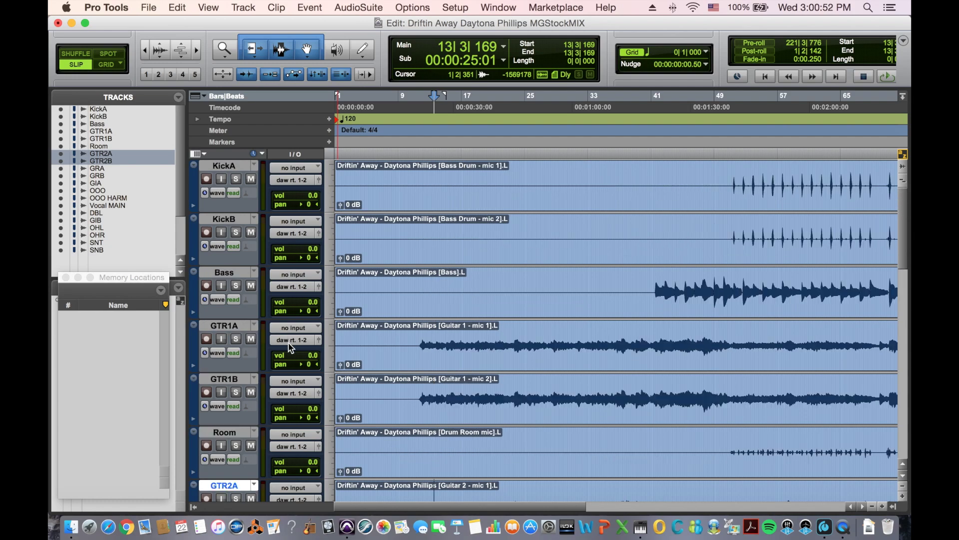
click(489, 282)
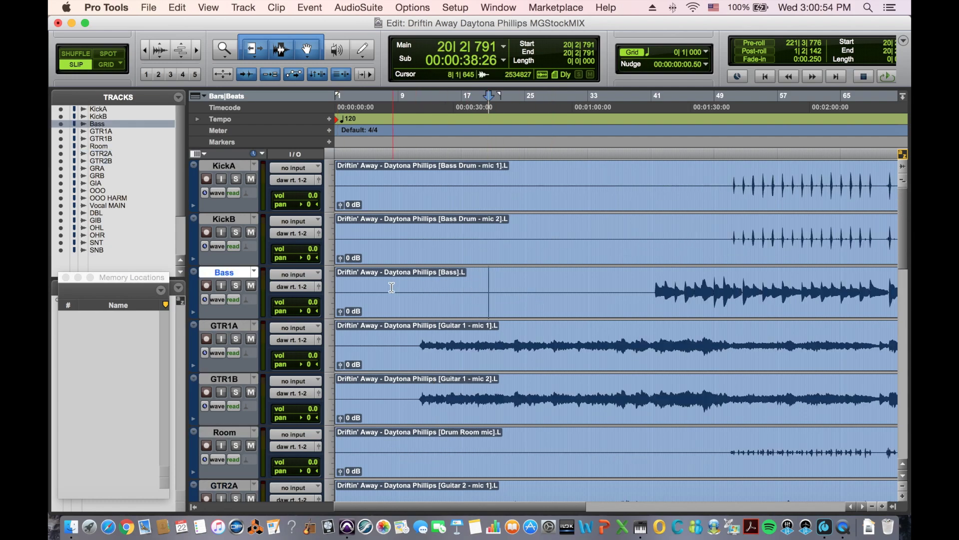
click(433, 284)
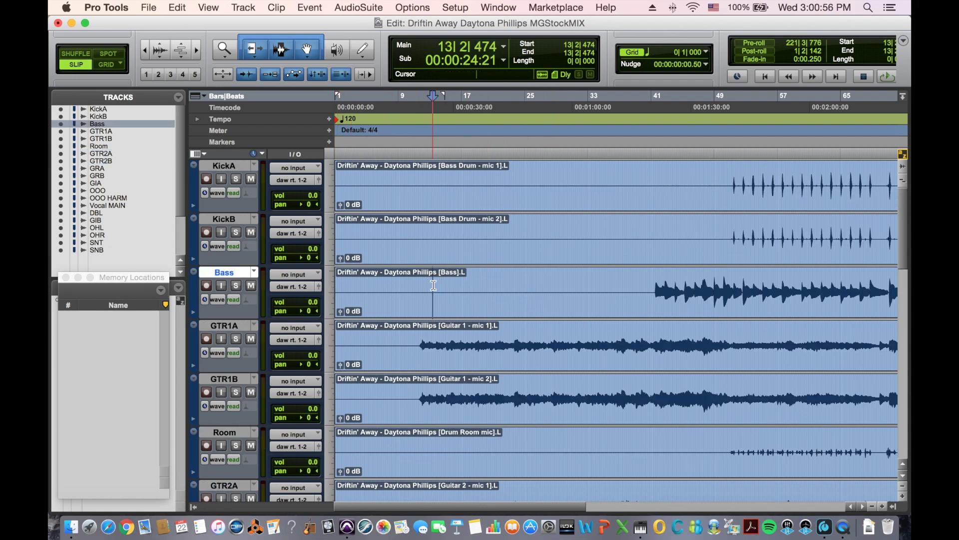
Switch to the Mix window and move the SNT and SNB tracks together to directly after KickB.
key(super+equal)
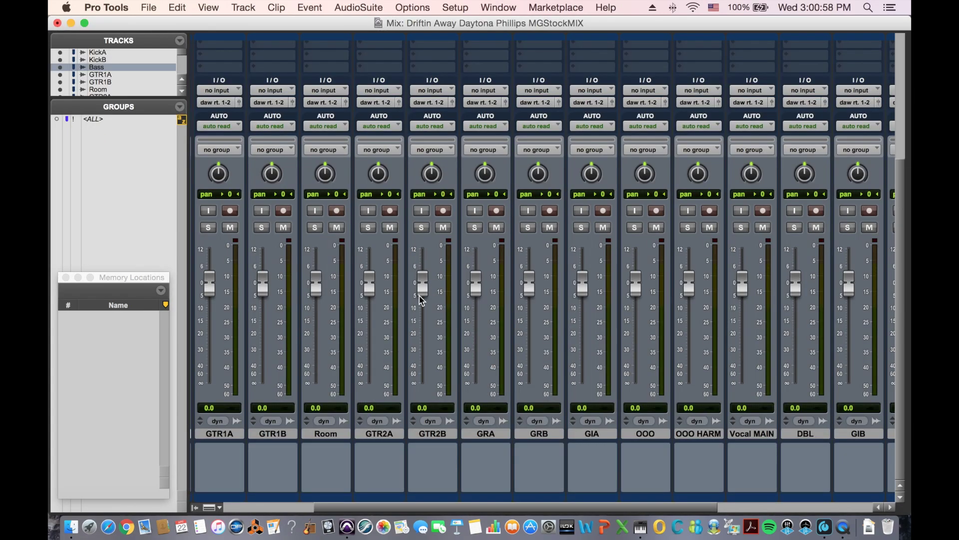
scroll(336, 421, right, 2)
scroll(336, 422, right, 5)
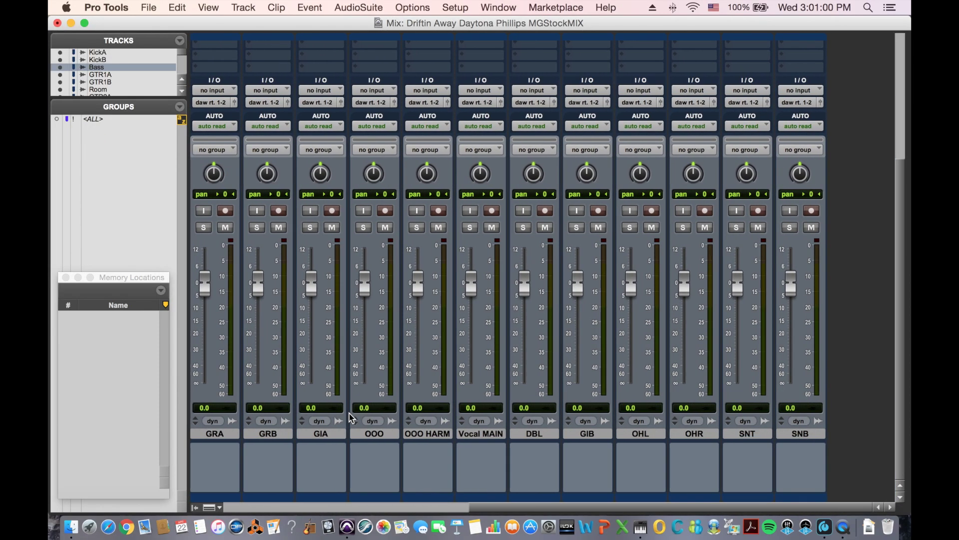
click(748, 434)
shift+click(800, 433)
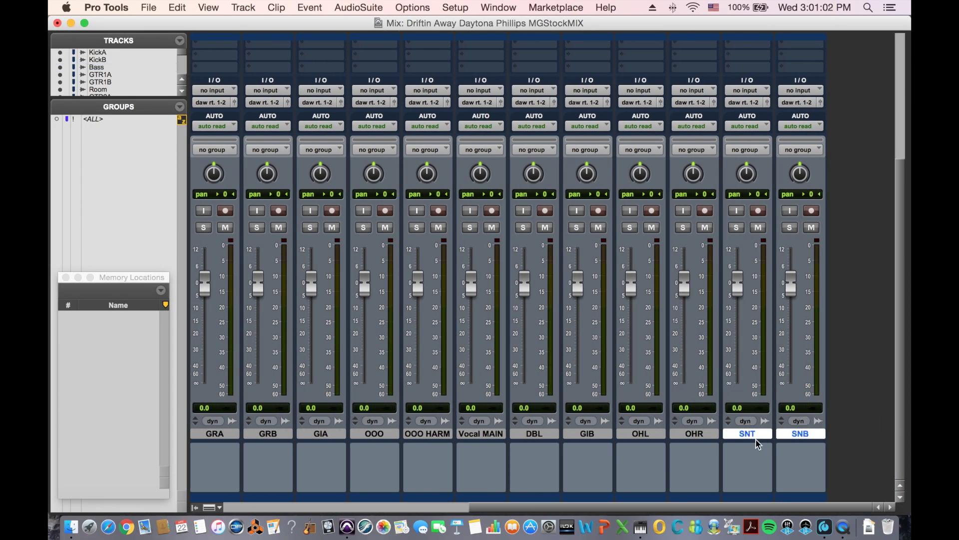
drag(747, 433, 313, 435)
scroll(313, 435, right, 4)
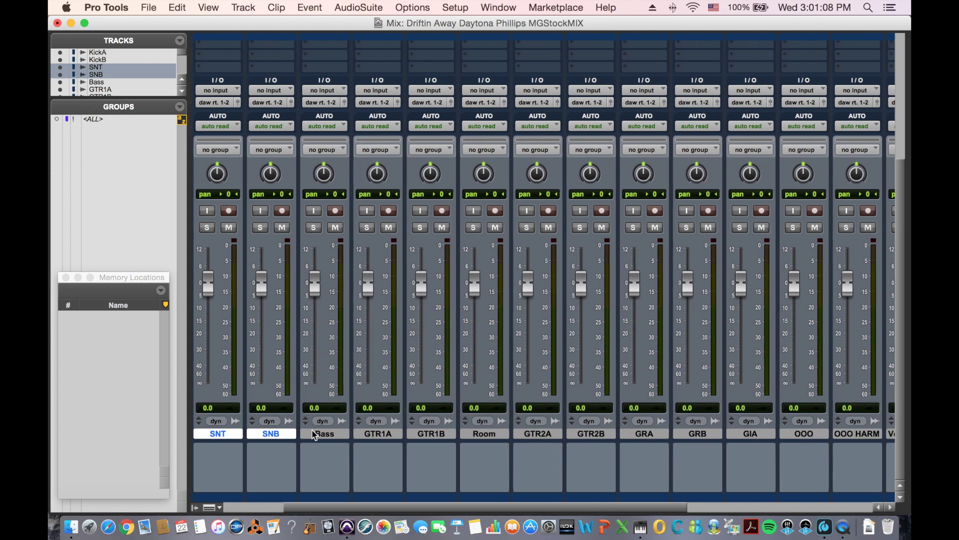
Move the Bass track between Room and GTR2A.
scroll(314, 435, right, 3)
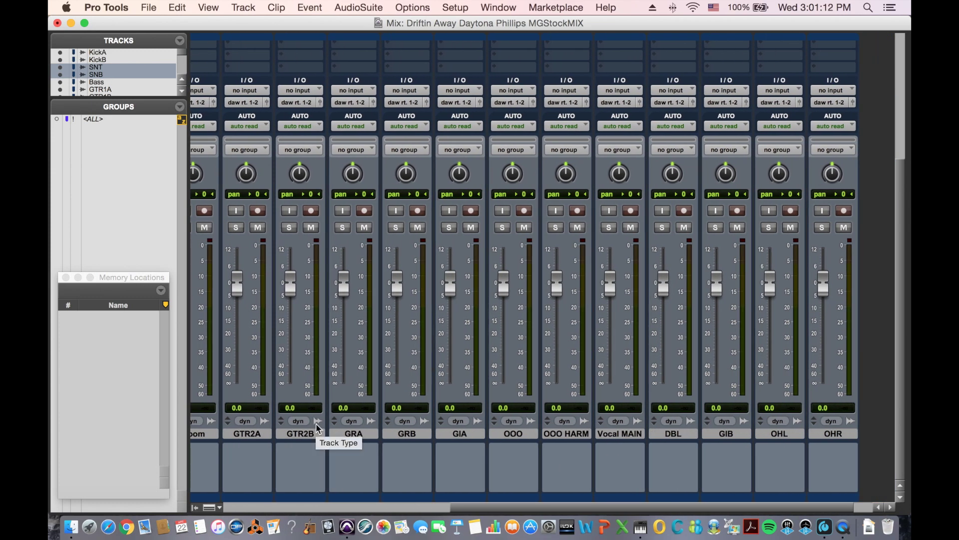
scroll(316, 429, left, 7)
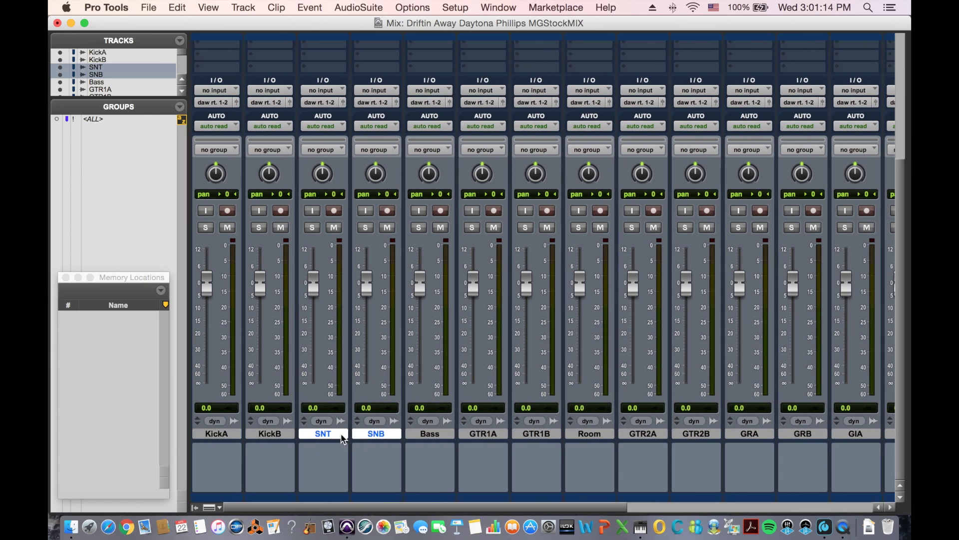
scroll(342, 439, right, 1)
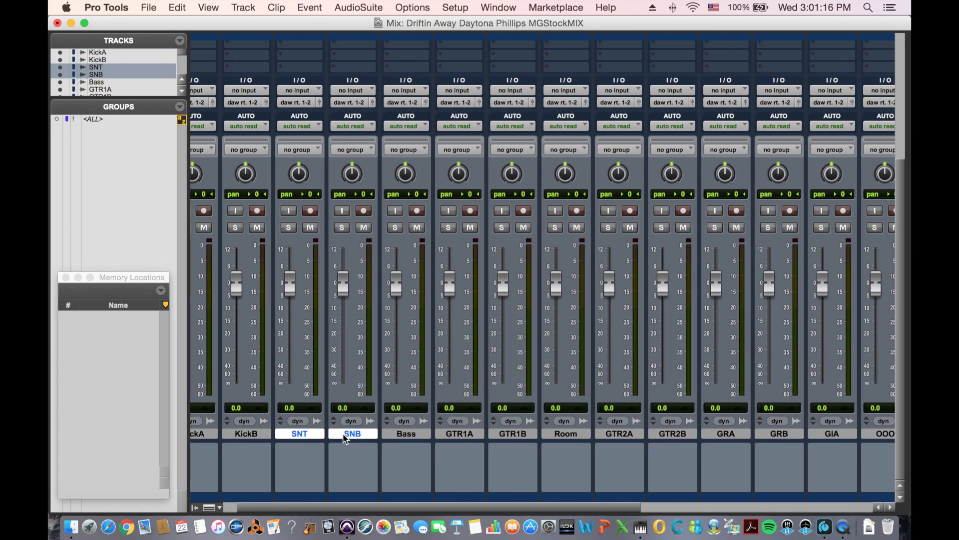
scroll(349, 436, left, 1)
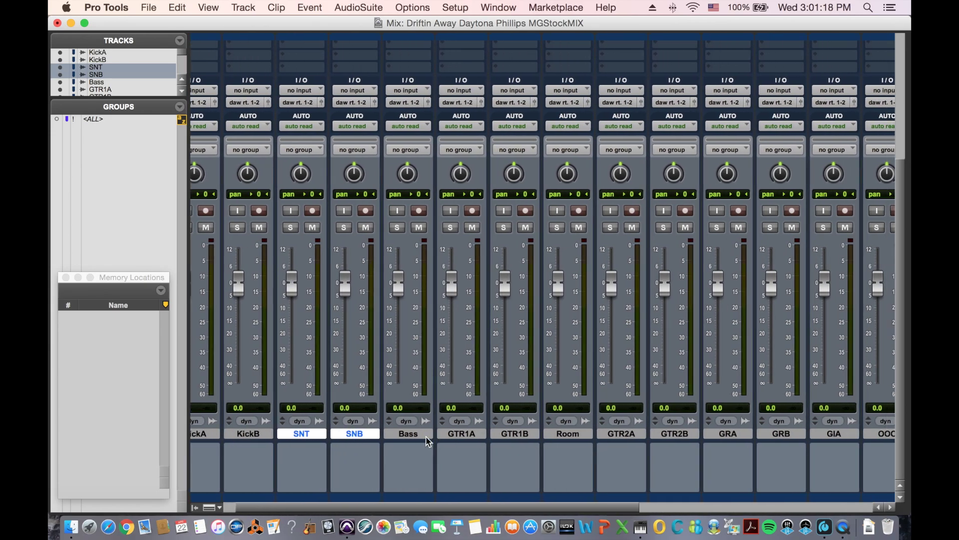
click(414, 433)
drag(415, 436, 594, 438)
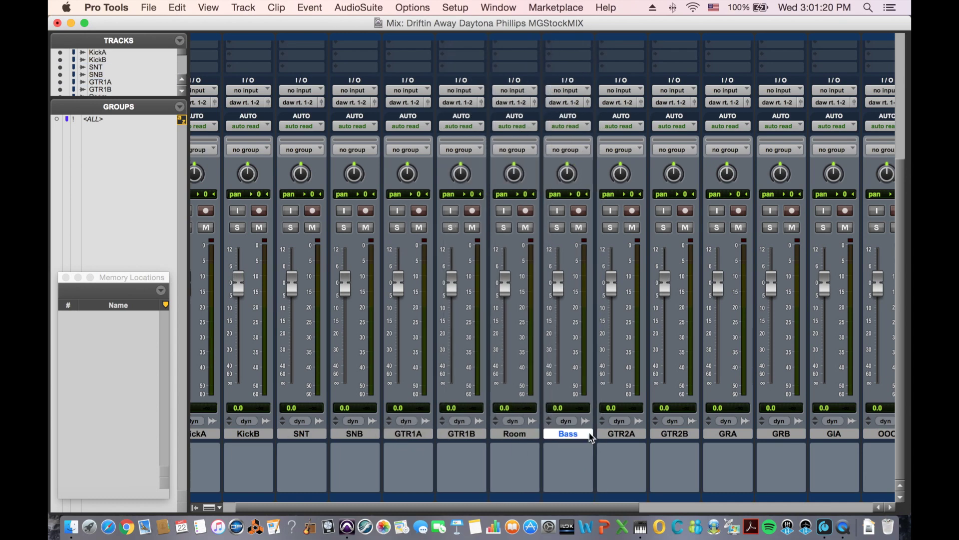
Select the OHL and OHR overhead tracks together and move them directly after SNB.
scroll(591, 436, right, 3)
scroll(591, 436, right, 4)
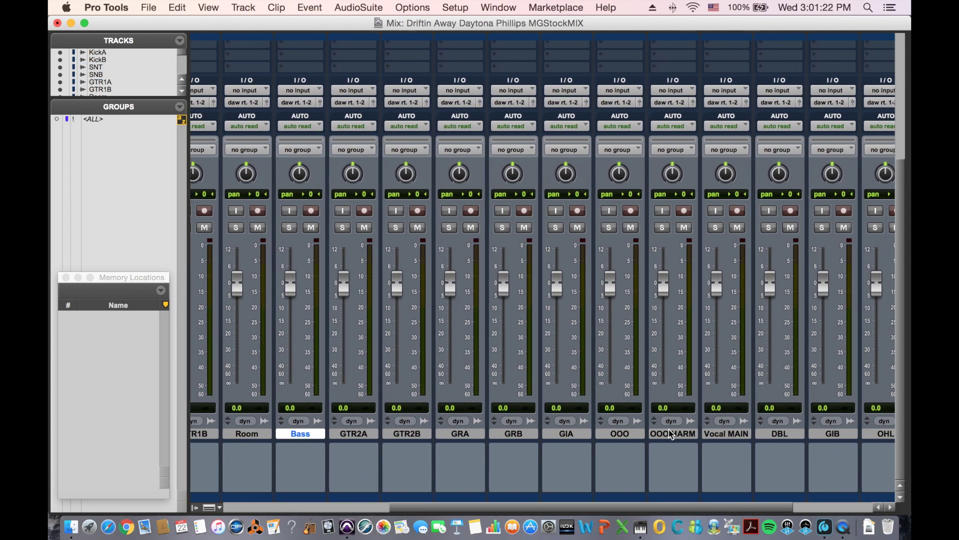
scroll(671, 434, right, 1)
click(758, 434)
click(802, 434)
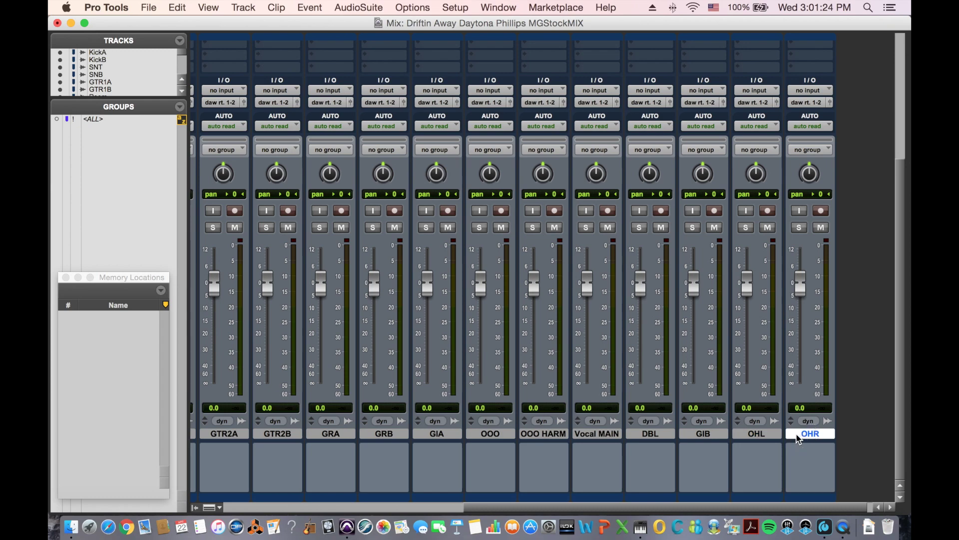
shift+click(763, 435)
drag(763, 435, 459, 413)
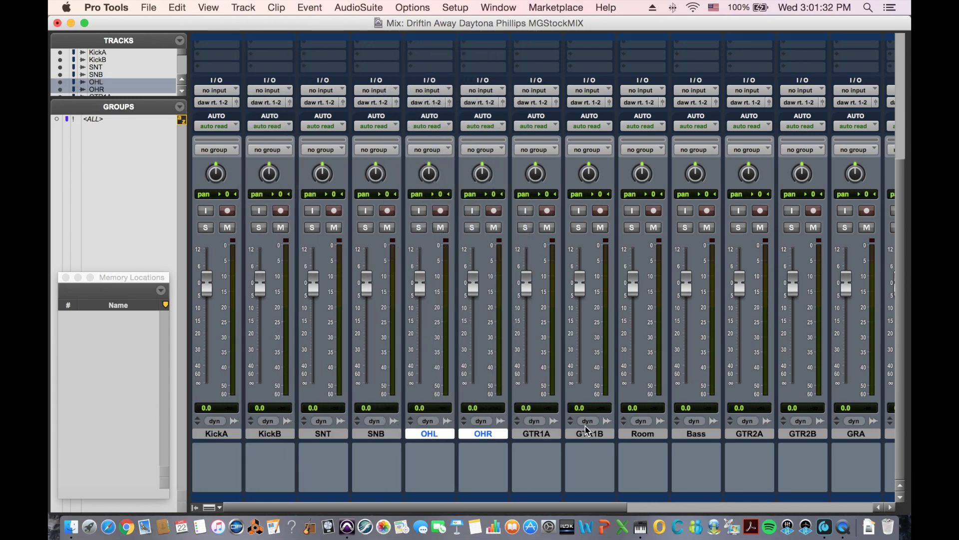
Move the Room track directly after OHR, and place the Bass track between Room and GTR1A.
drag(653, 435, 491, 441)
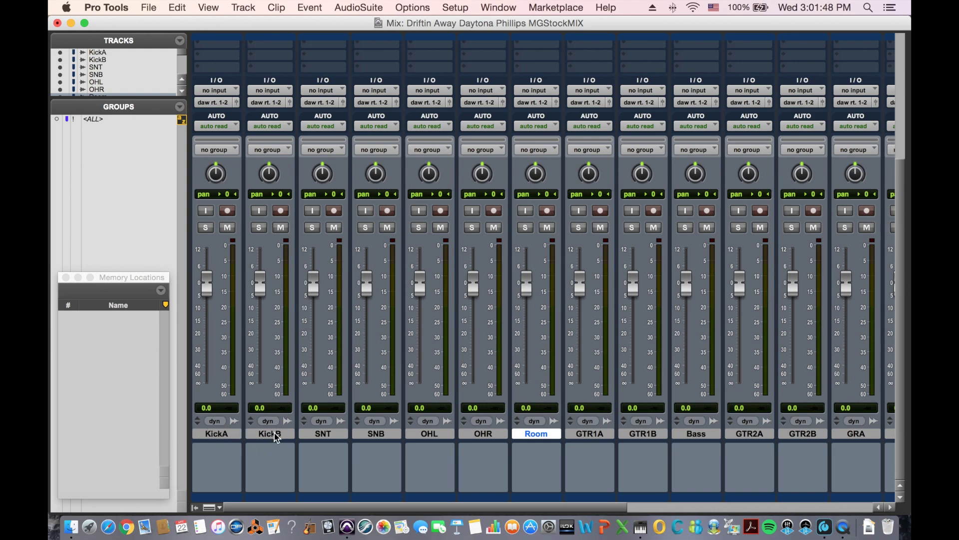
drag(718, 433, 563, 442)
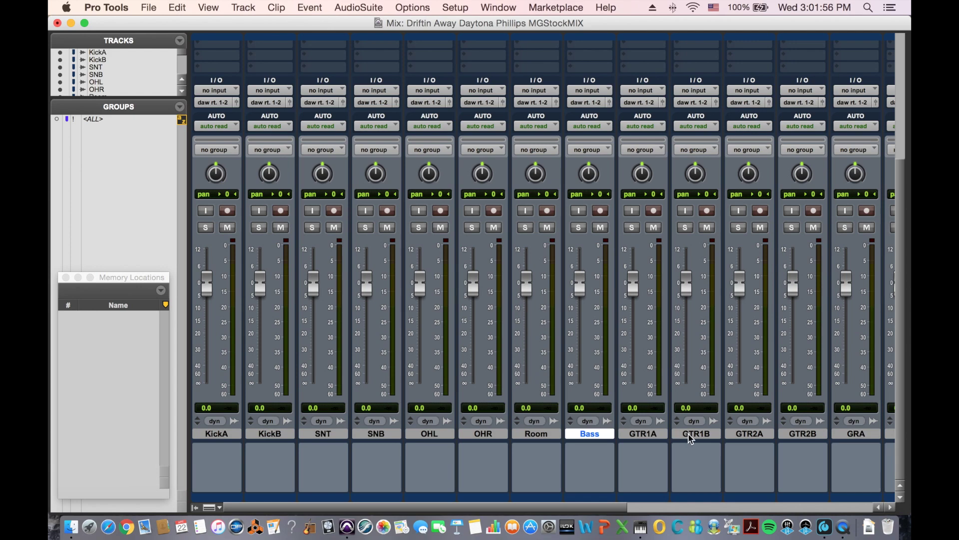
Move the GIB track from the end of the mixer to directly after GIA.
scroll(687, 434, right, 1)
scroll(694, 436, right, 2)
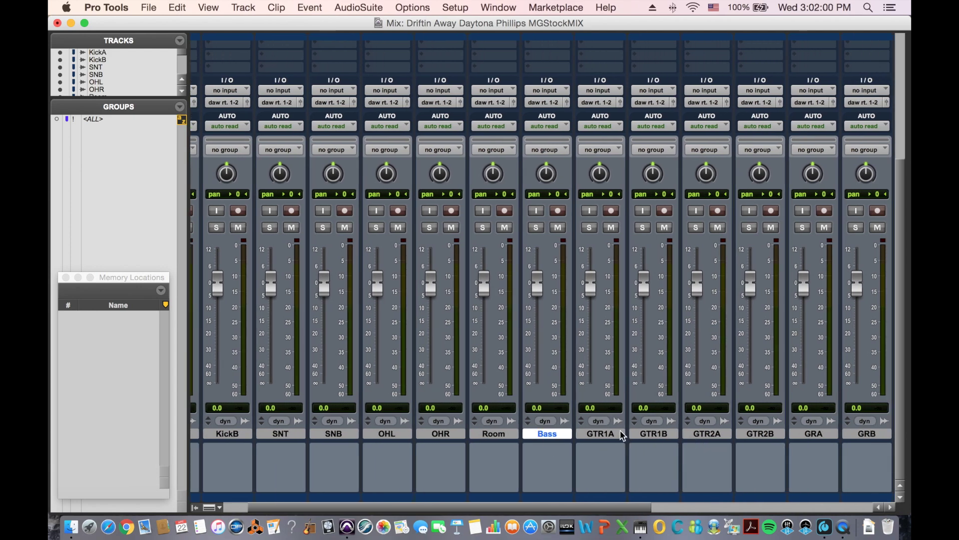
scroll(624, 437, right, 3)
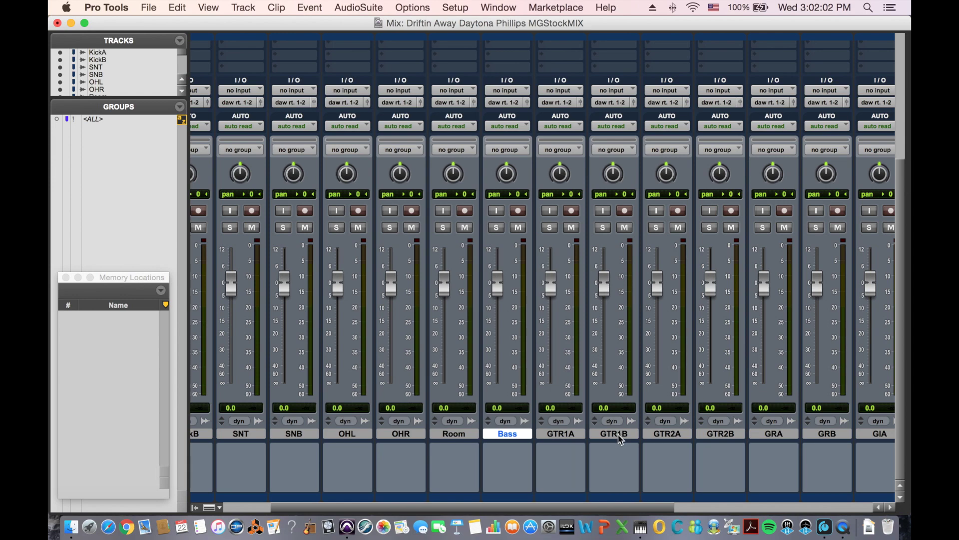
scroll(620, 439, right, 6)
scroll(587, 439, right, 3)
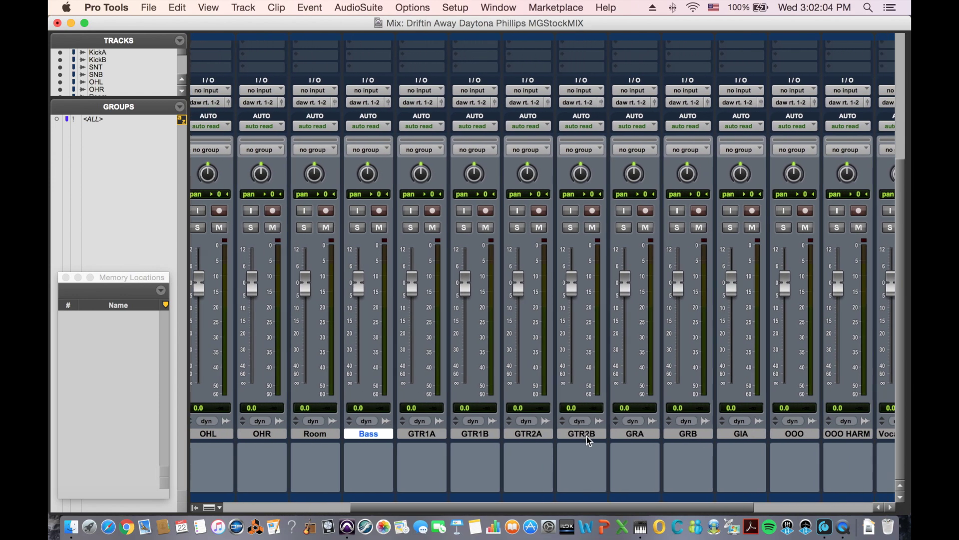
scroll(587, 436, right, 3)
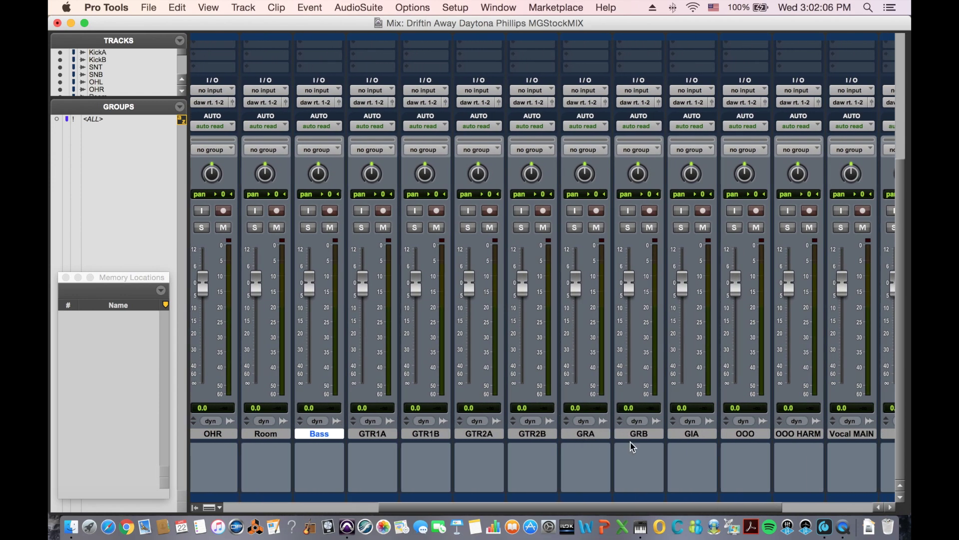
click(585, 436)
click(642, 435)
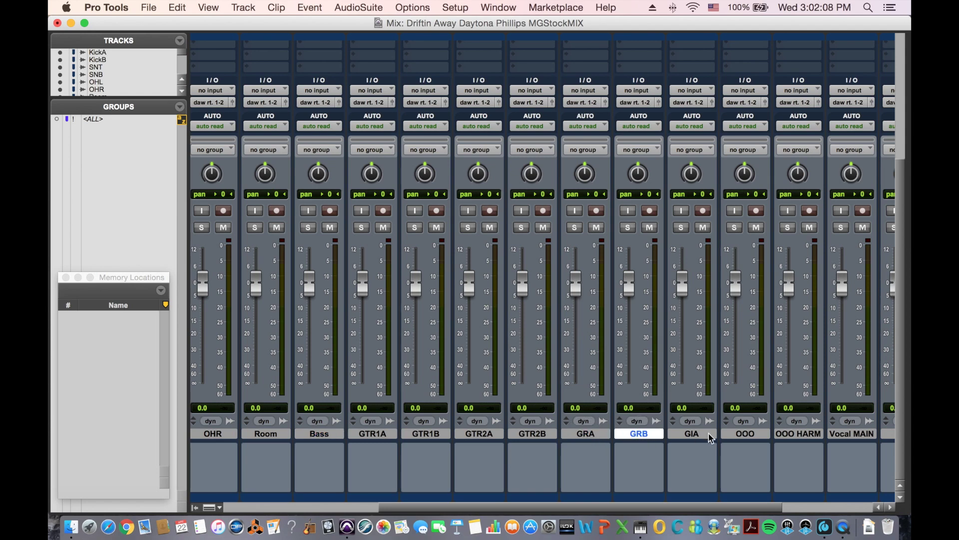
click(708, 435)
scroll(707, 437, right, 7)
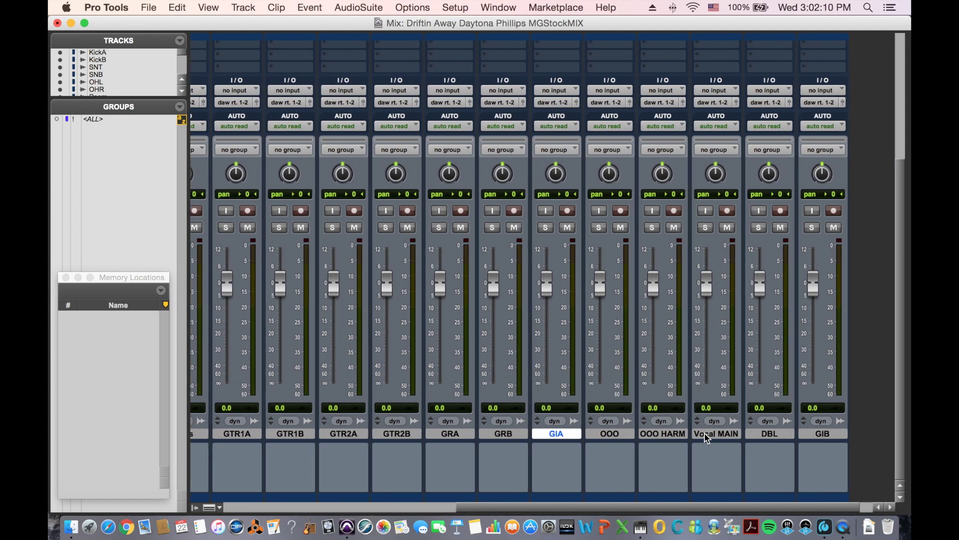
drag(835, 434, 594, 443)
Move the Vocal MAIN track directly after GIB, and place DBL between Vocal MAIN and OOO.
drag(772, 434, 662, 440)
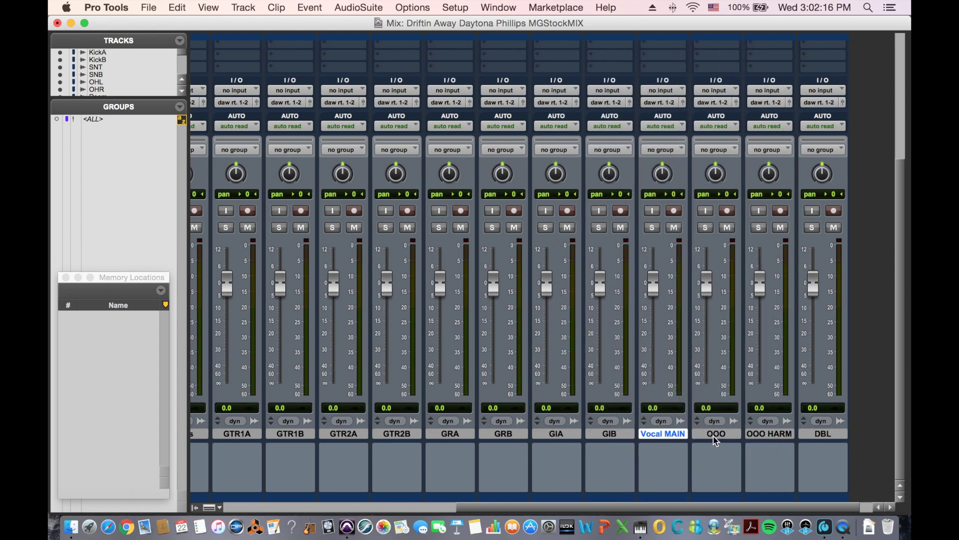
drag(821, 433, 704, 438)
click(772, 432)
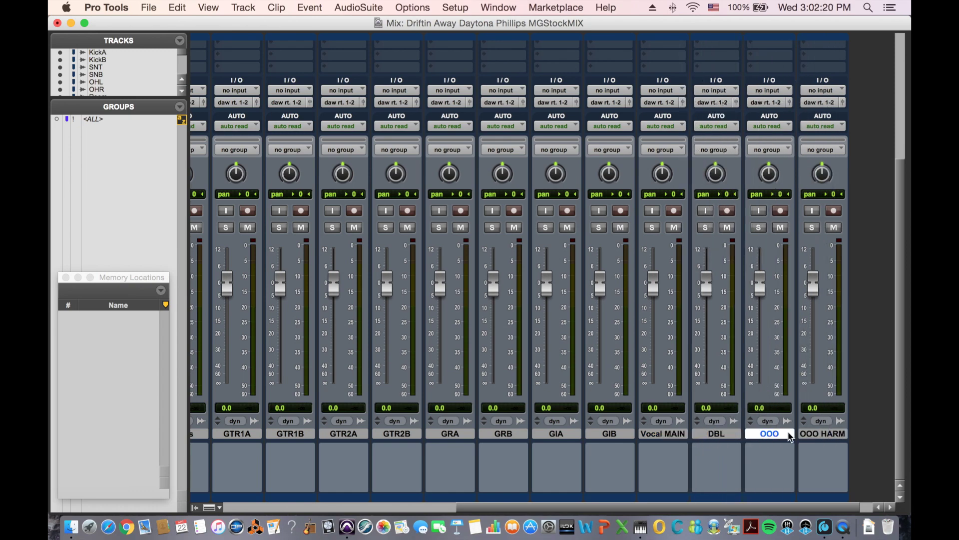
click(832, 435)
scroll(705, 397, left, 10)
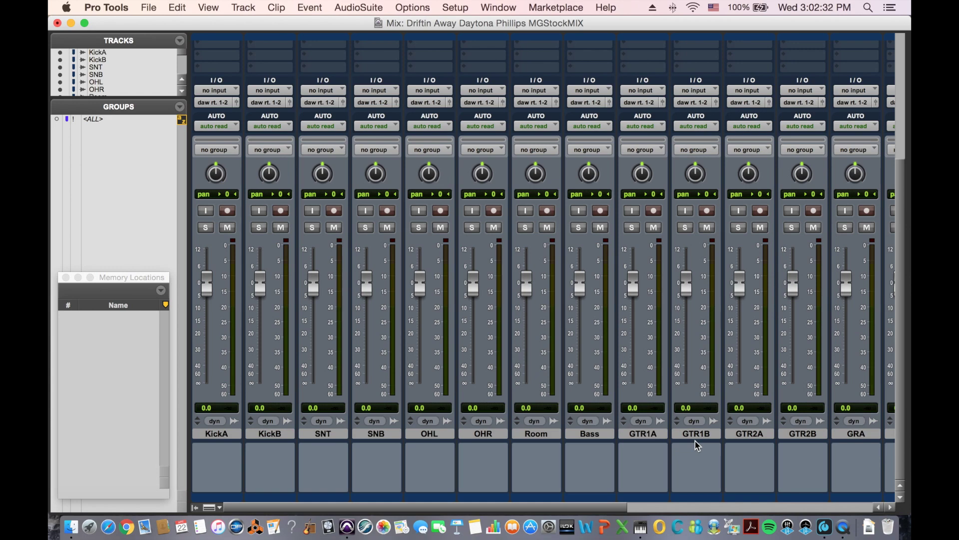
Review the channel strips across the whole mixer, from the drums through to the vocals.
scroll(697, 445, up, 5)
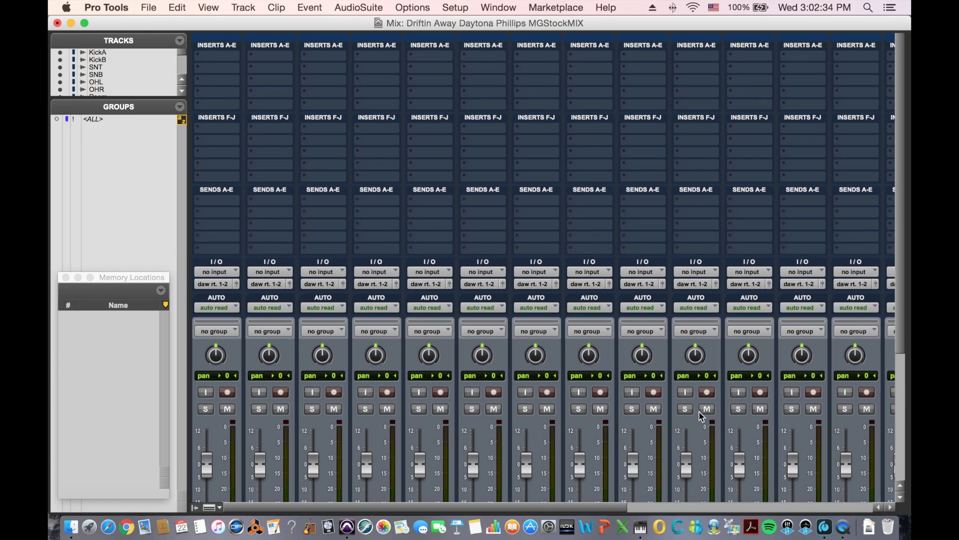
scroll(672, 336, right, 5)
scroll(575, 335, right, 5)
scroll(381, 318, right, 3)
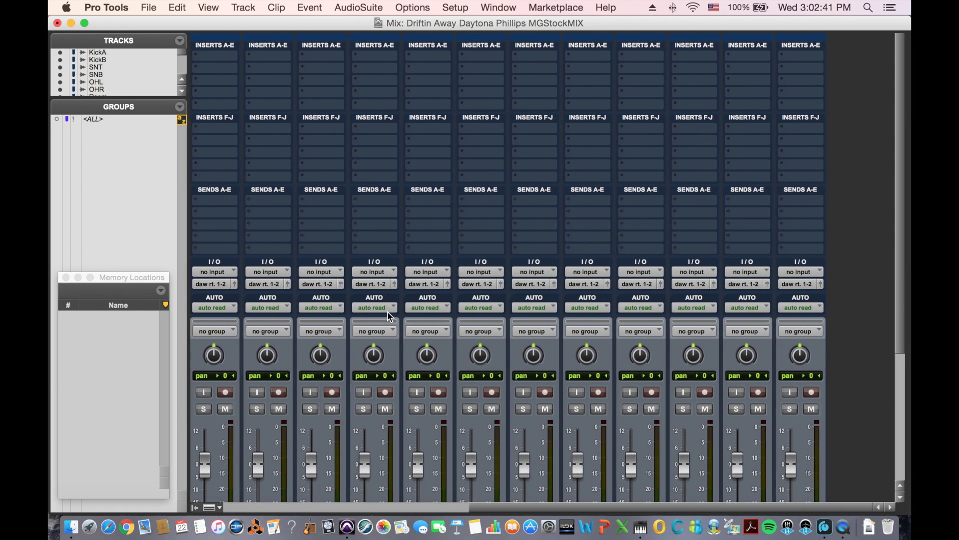
scroll(390, 316, down, 5)
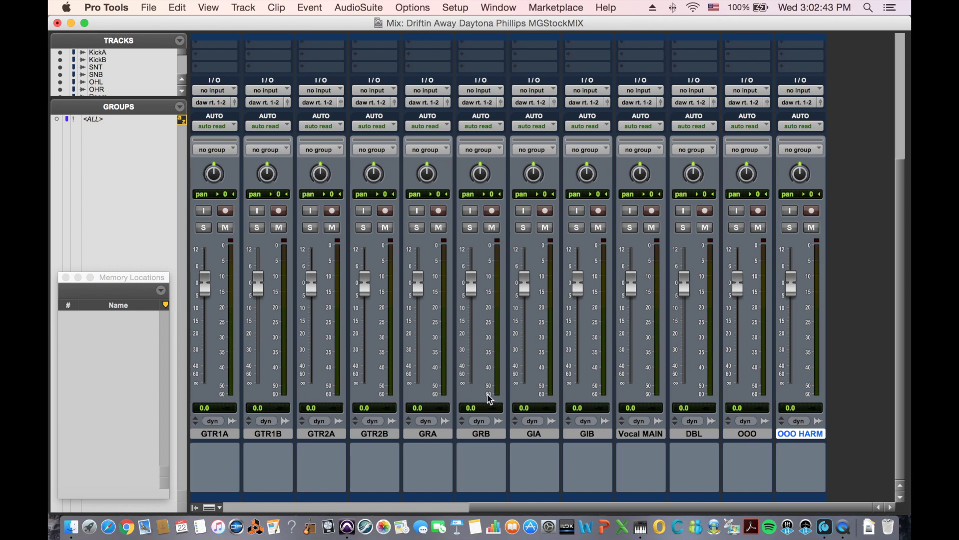
scroll(643, 414, up, 5)
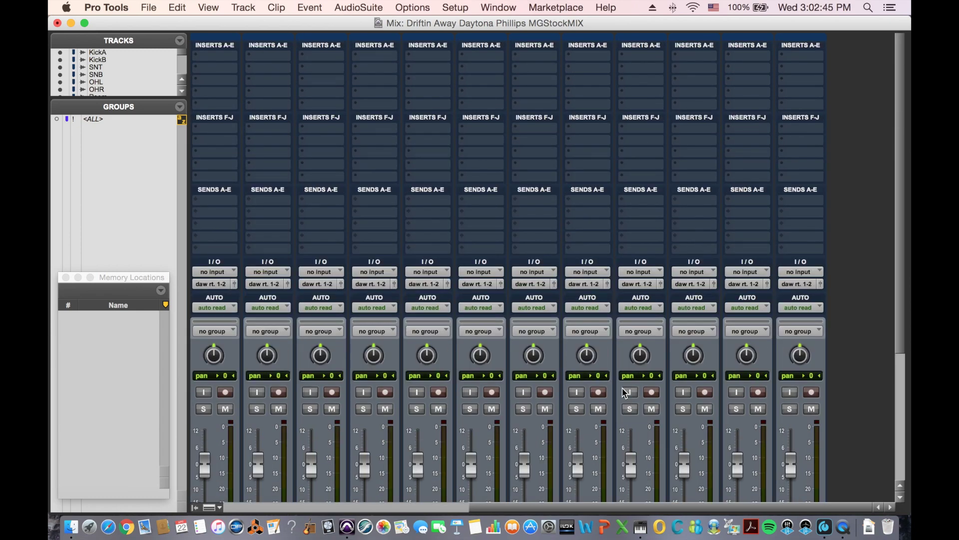
scroll(622, 392, left, 1)
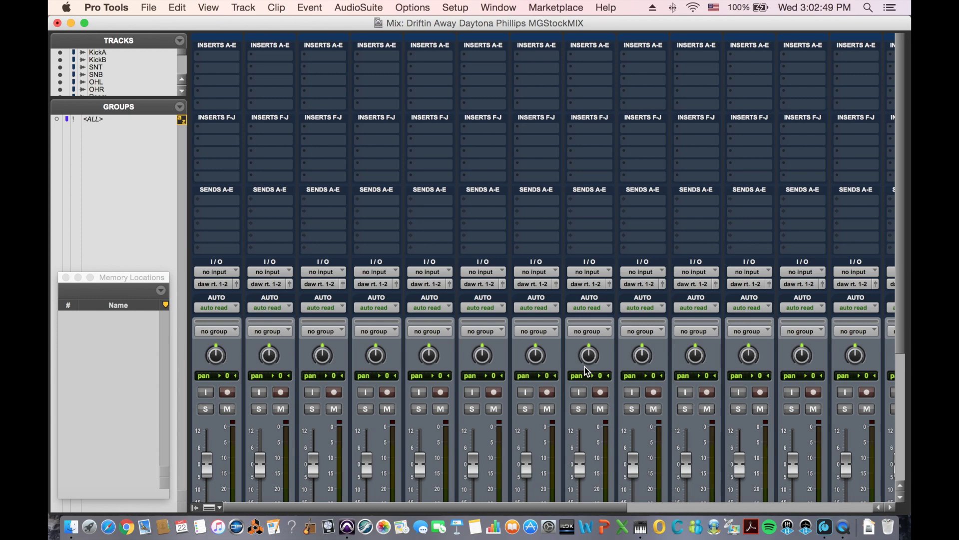
Select the drum tracks from KickA through Room and color them dark purple.
scroll(513, 325, down, 3)
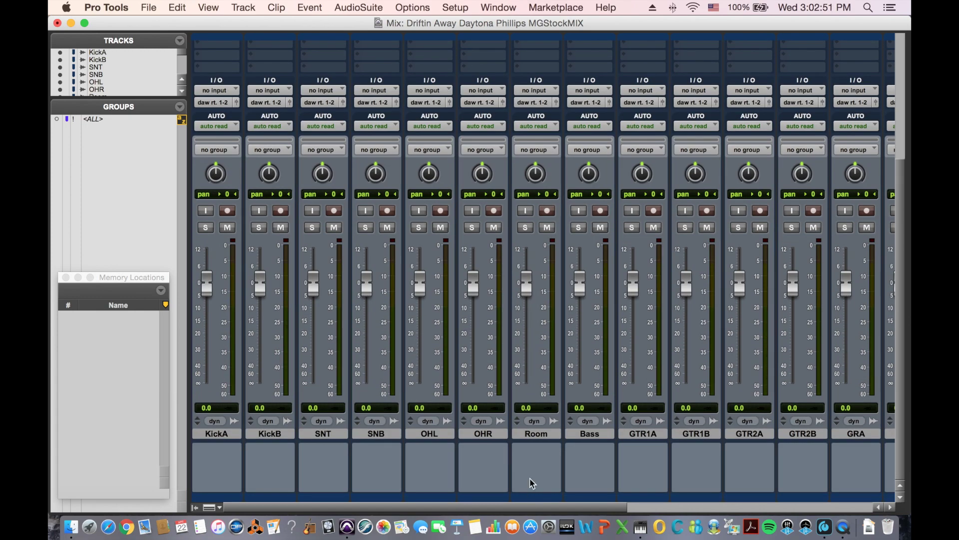
click(533, 434)
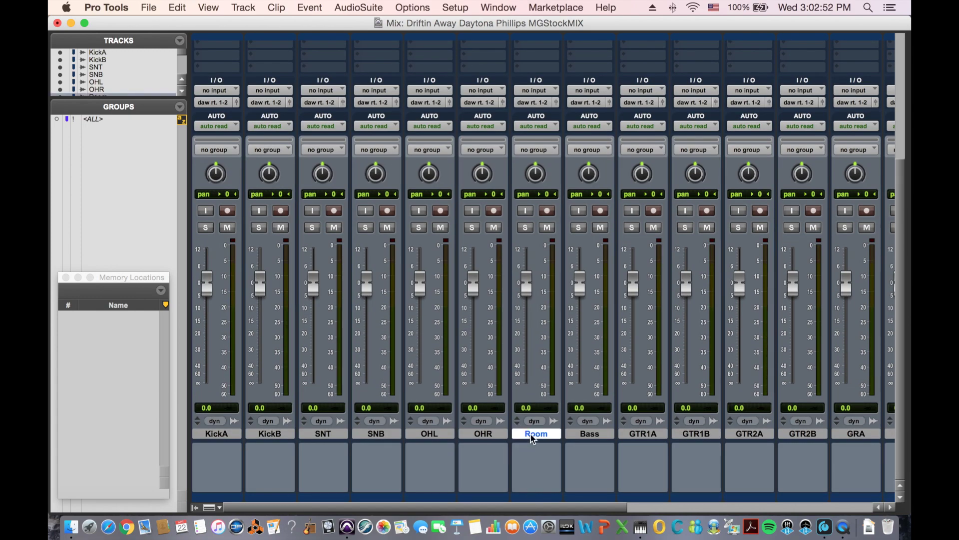
shift+click(218, 434)
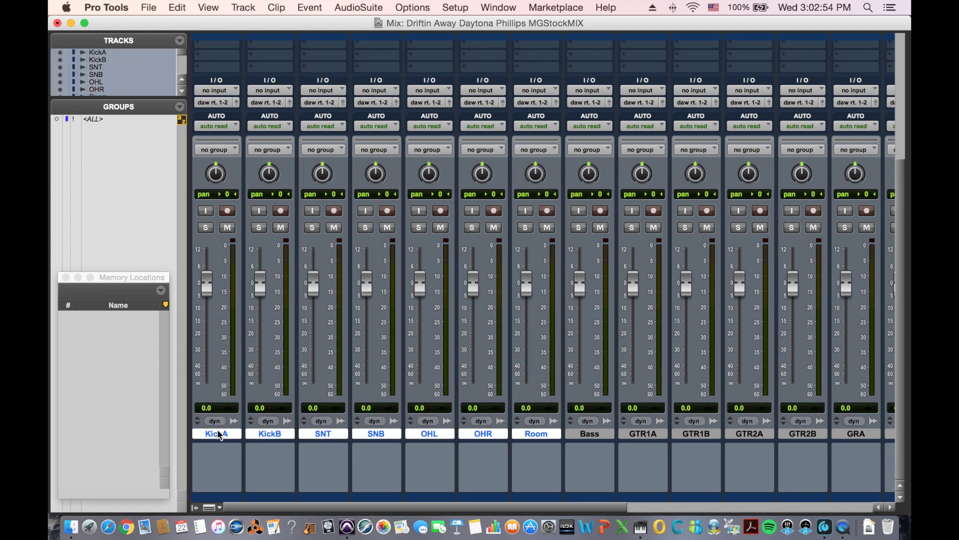
click(224, 499)
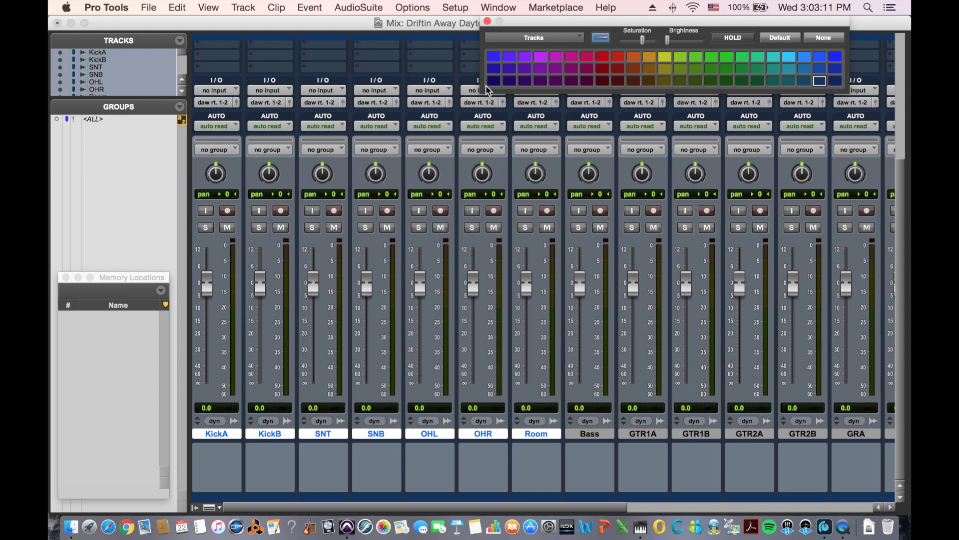
click(508, 82)
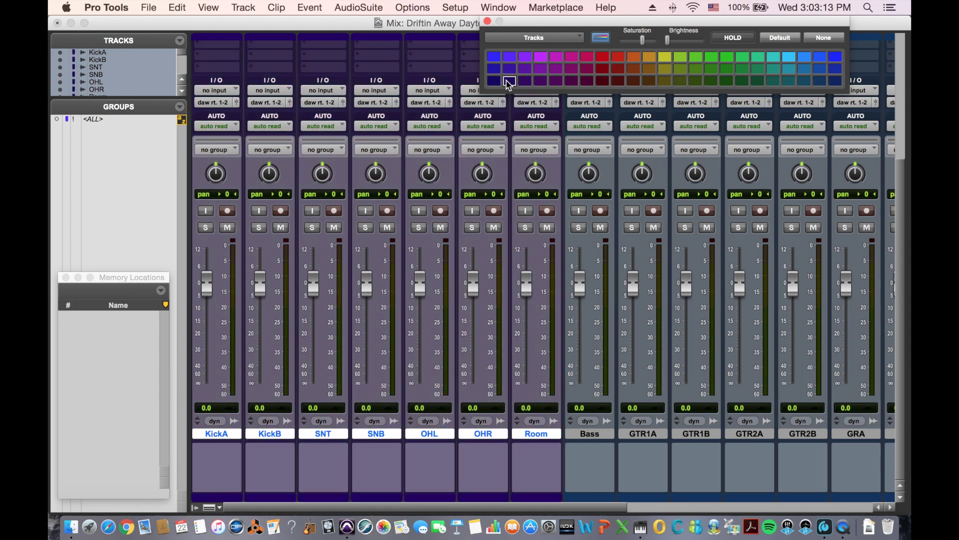
scroll(459, 205, up, 4)
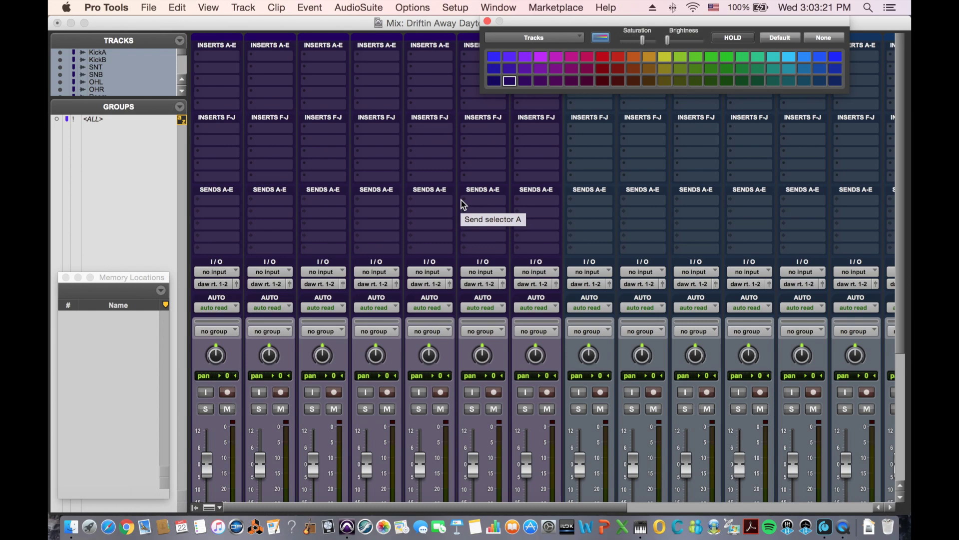
scroll(512, 257, down, 5)
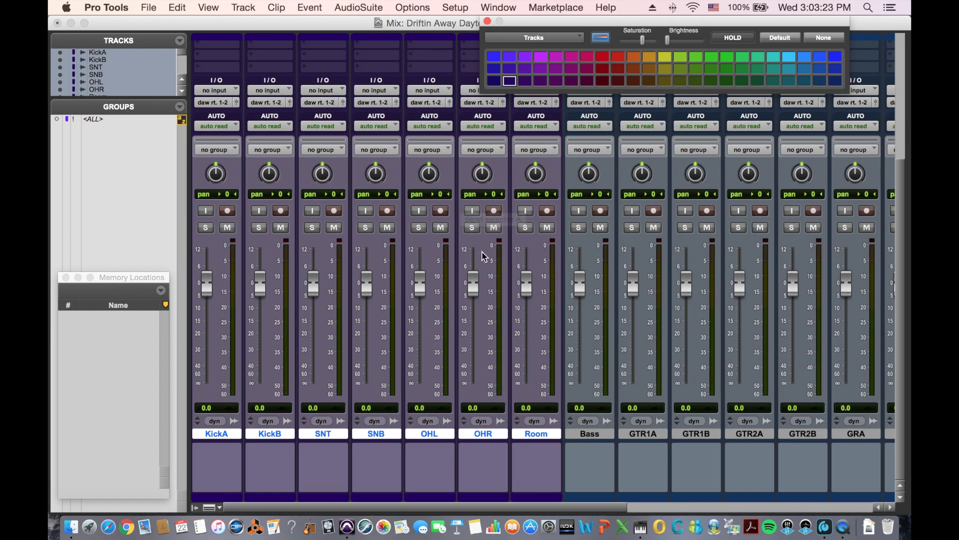
Pan the OHL overhead track to 100 left and the OHR overhead track to 100 right.
click(432, 174)
drag(431, 174, 487, 94)
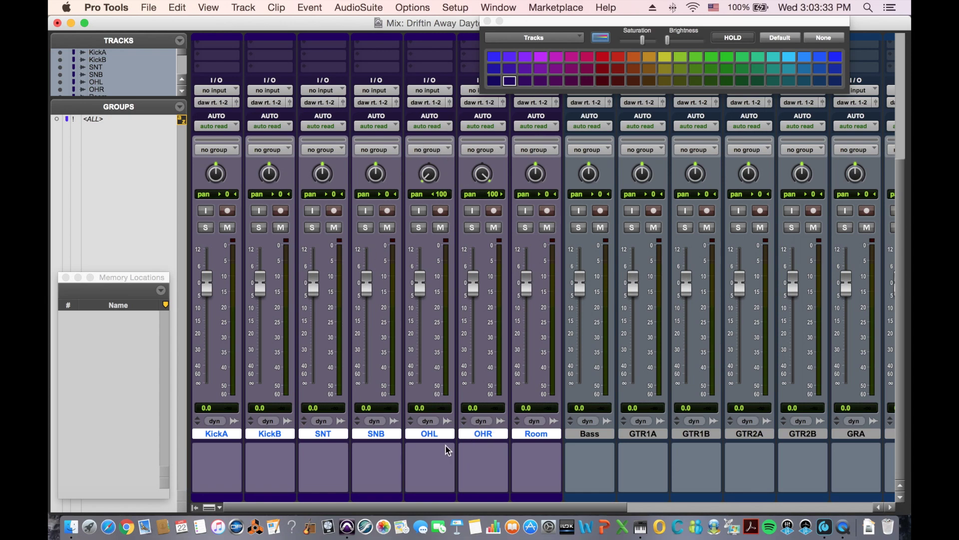
click(596, 434)
click(536, 434)
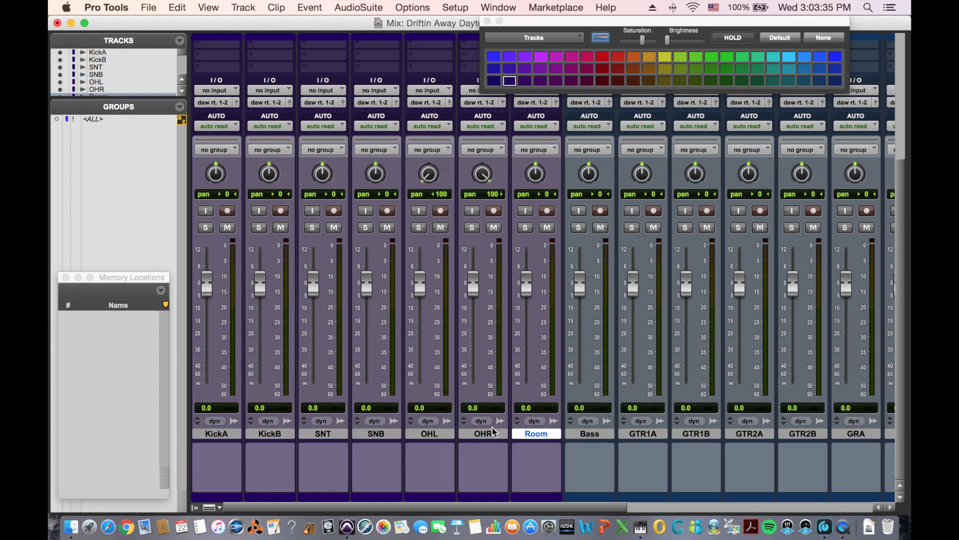
click(483, 434)
click(419, 435)
click(496, 435)
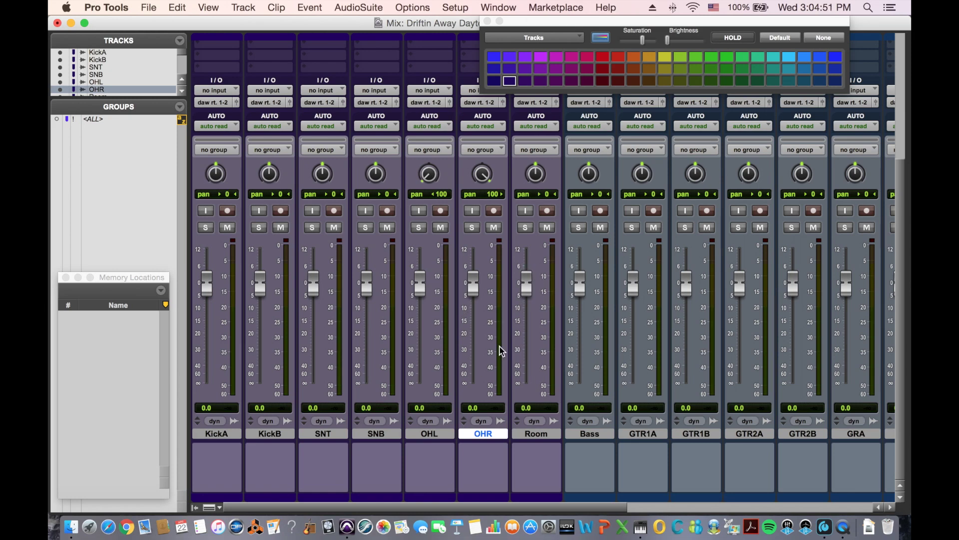
Color the Bass track dark brown.
scroll(518, 364, right, 2)
scroll(517, 373, left, 2)
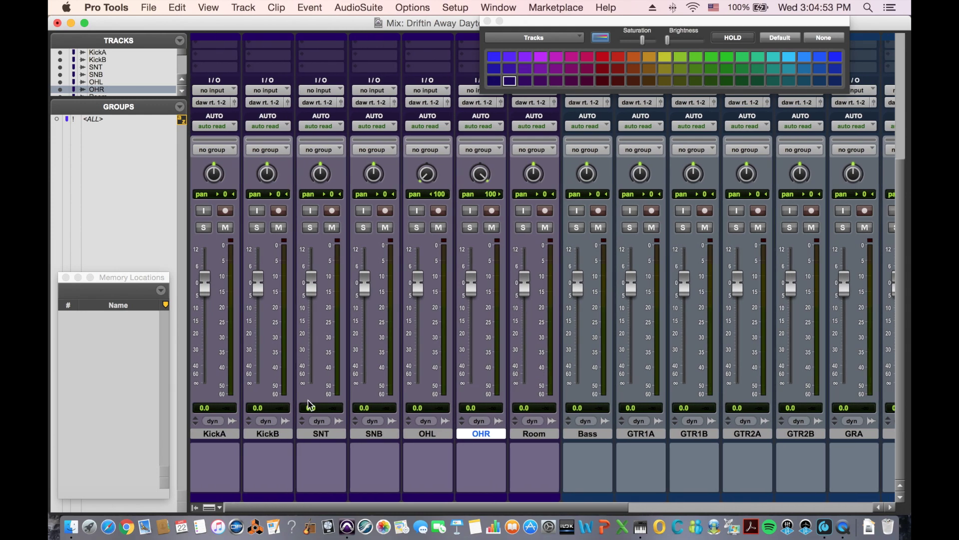
click(586, 433)
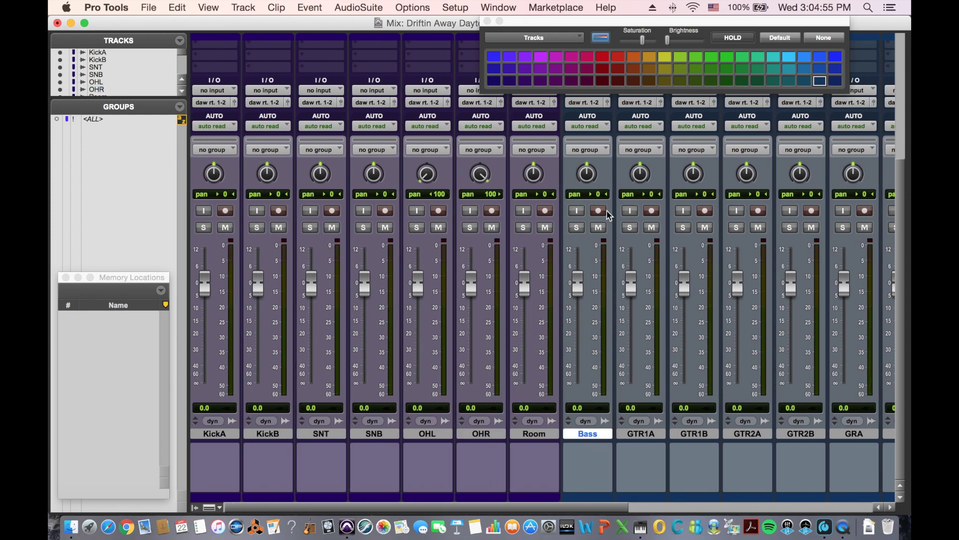
click(649, 81)
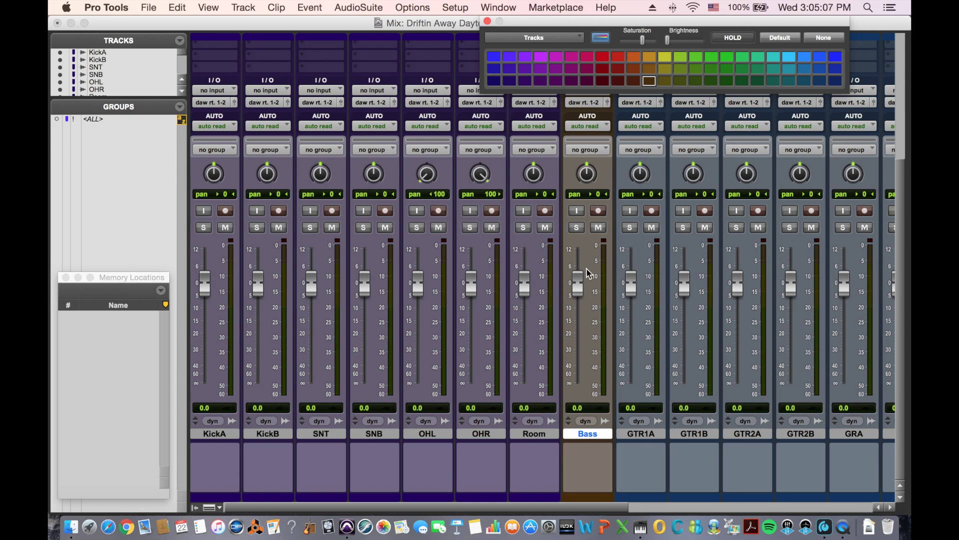
scroll(620, 425, up, 3)
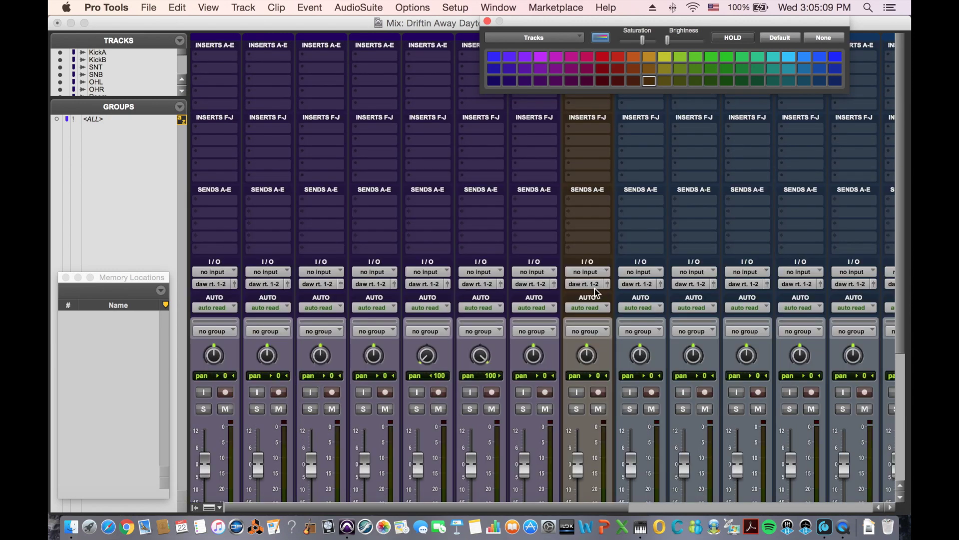
scroll(601, 477, down, 3)
Select the guitar tracks from GTR1A through GTR2B together and color them dark green.
click(620, 434)
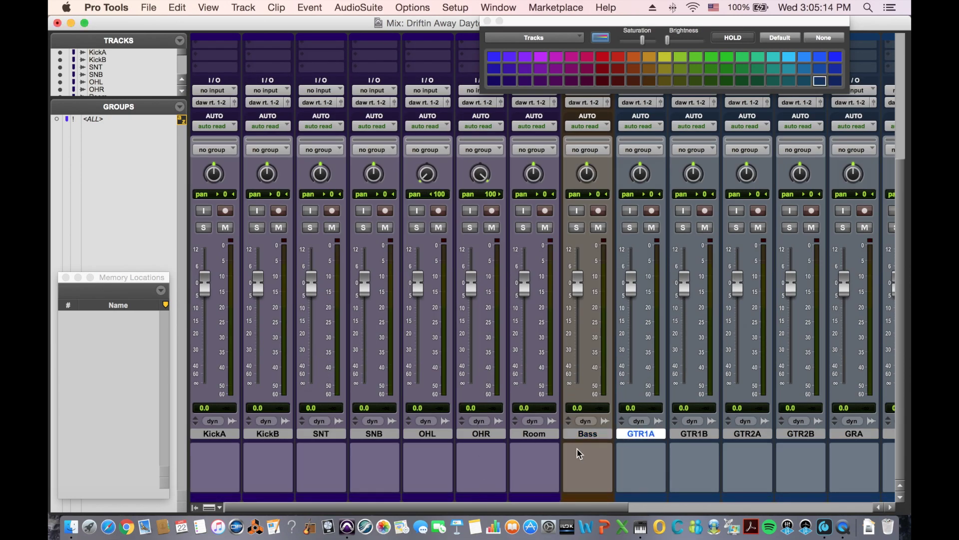
right_click(803, 434)
click(604, 431)
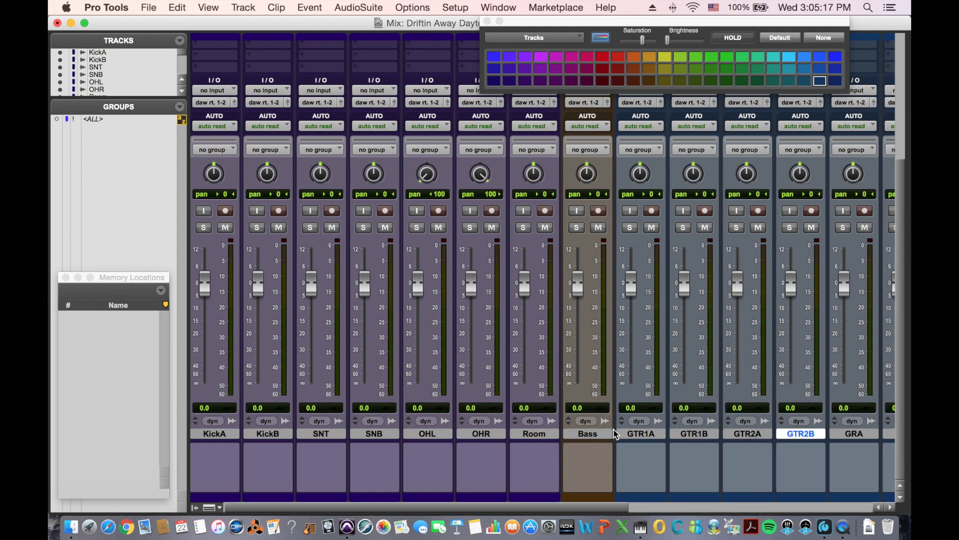
shift+click(654, 434)
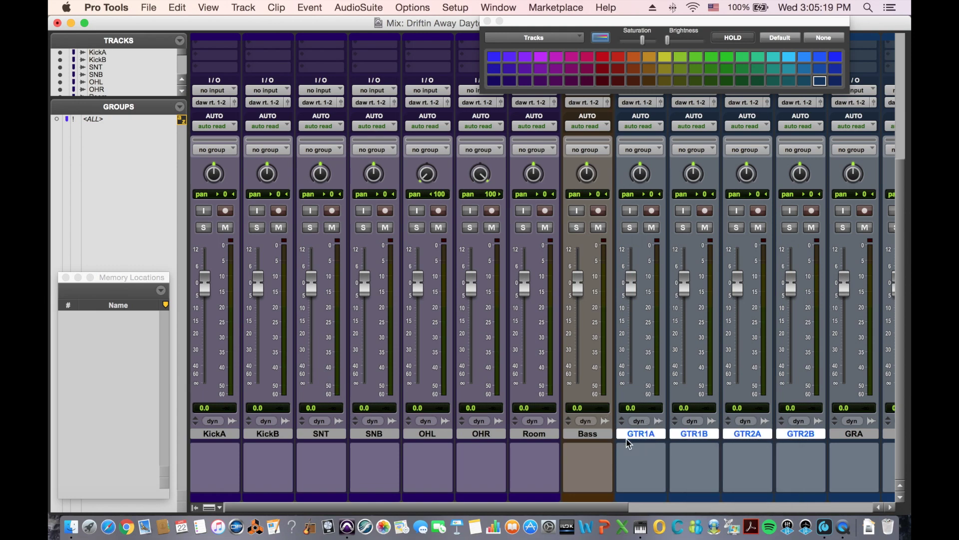
click(743, 80)
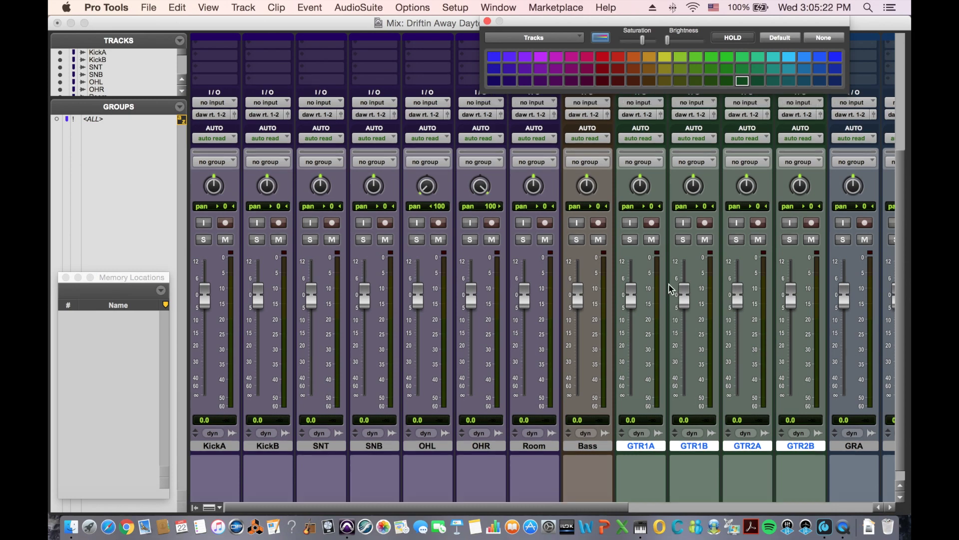
scroll(668, 286, up, 5)
scroll(668, 286, down, 5)
Select the GRA and GRB tracks together and color them a brighter, medium emerald green.
scroll(668, 285, right, 5)
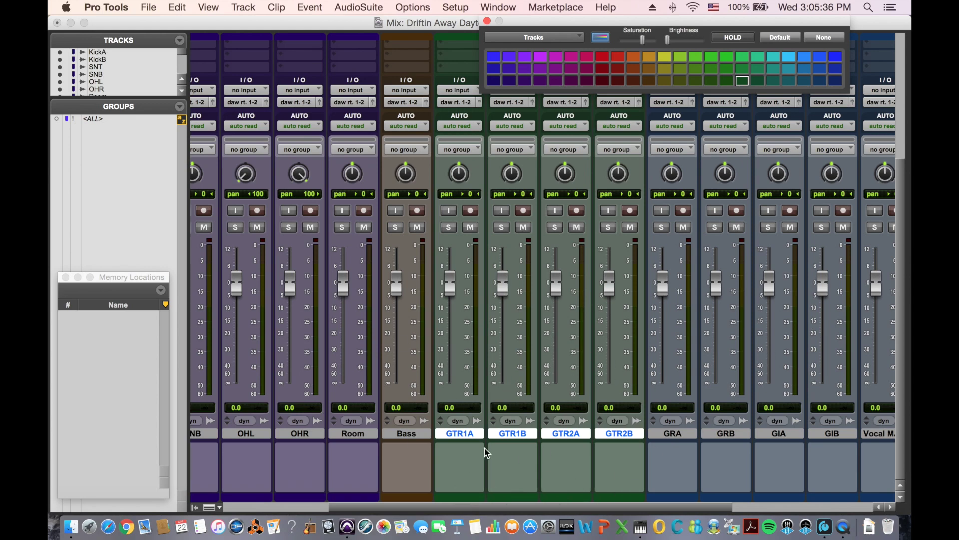
scroll(575, 456, right, 5)
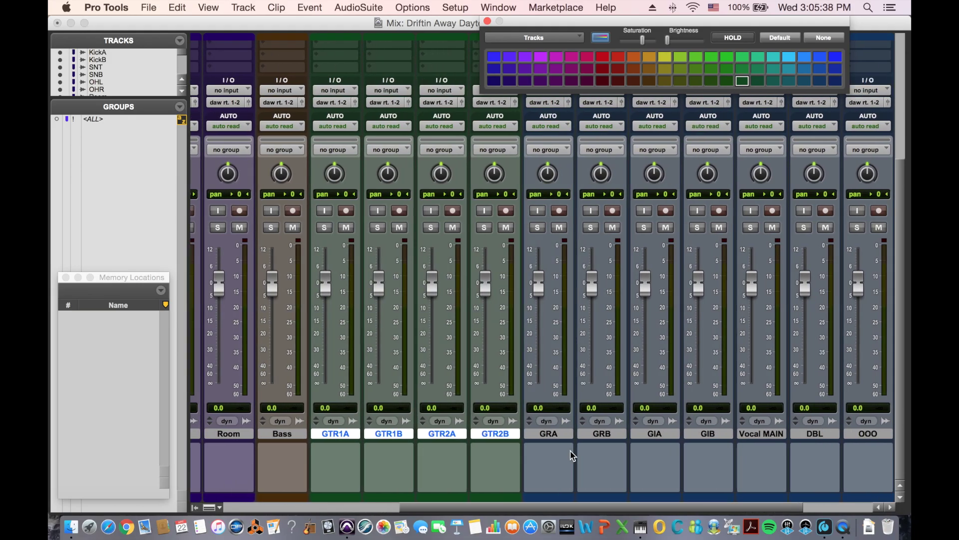
click(545, 435)
shift+click(592, 436)
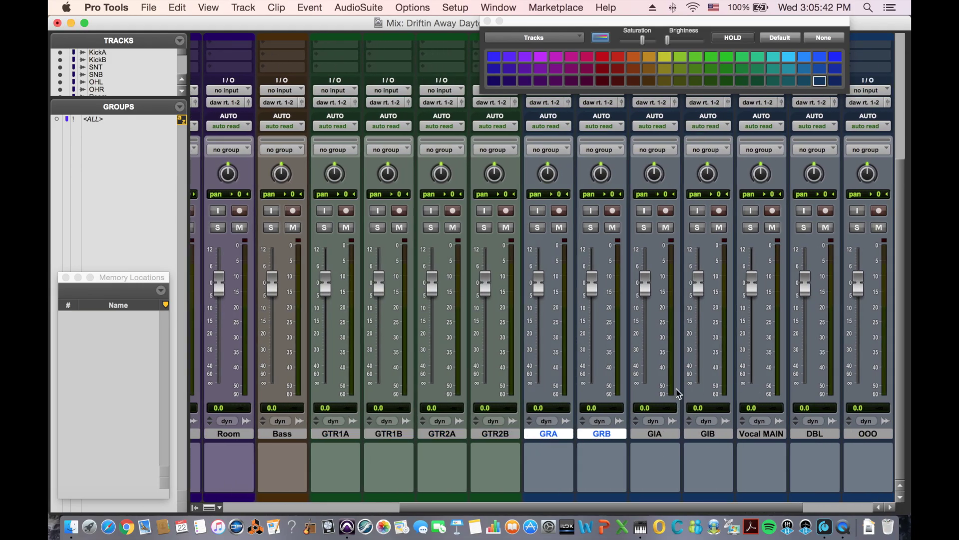
click(743, 70)
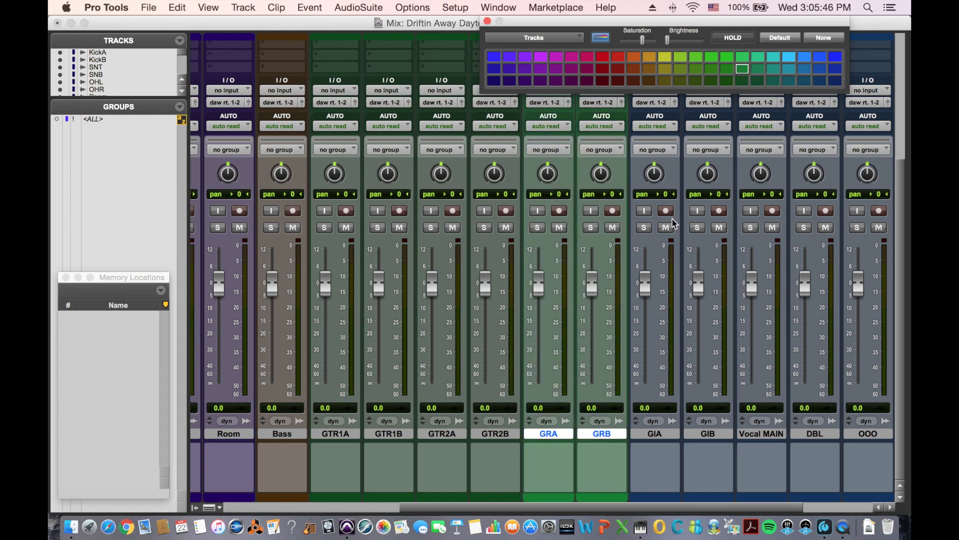
scroll(705, 218, up, 5)
scroll(707, 220, down, 5)
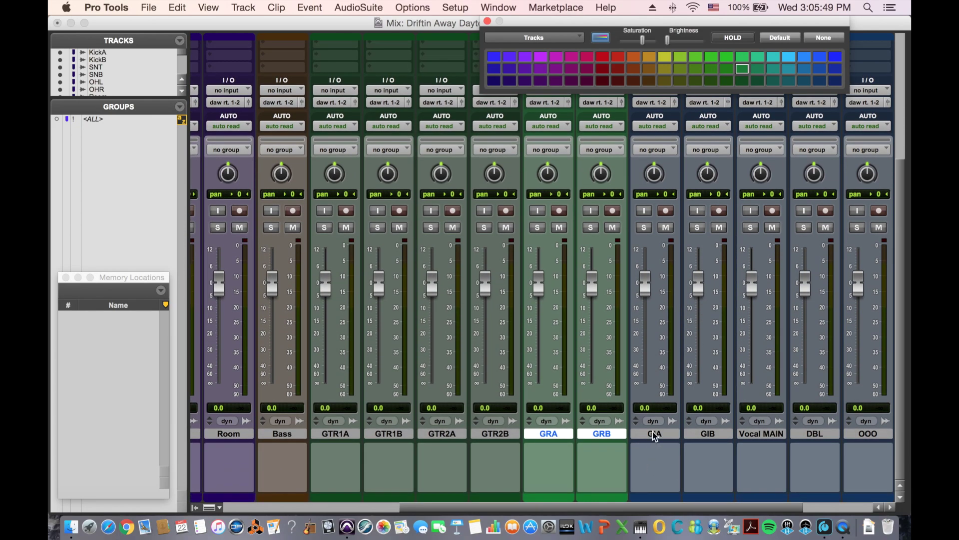
Color the GIA and GIB tracks medium grass green and check the colors across the mixer.
click(655, 433)
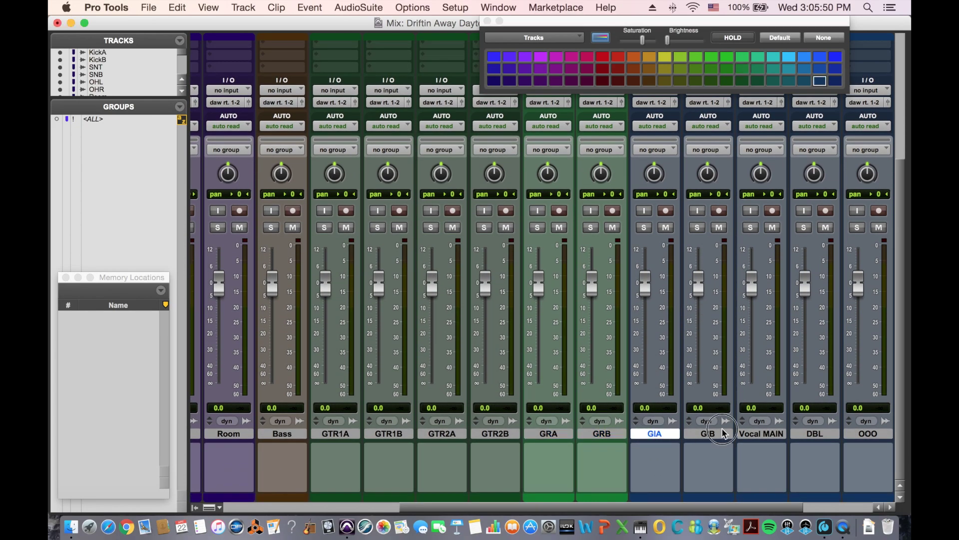
shift+click(708, 433)
click(726, 68)
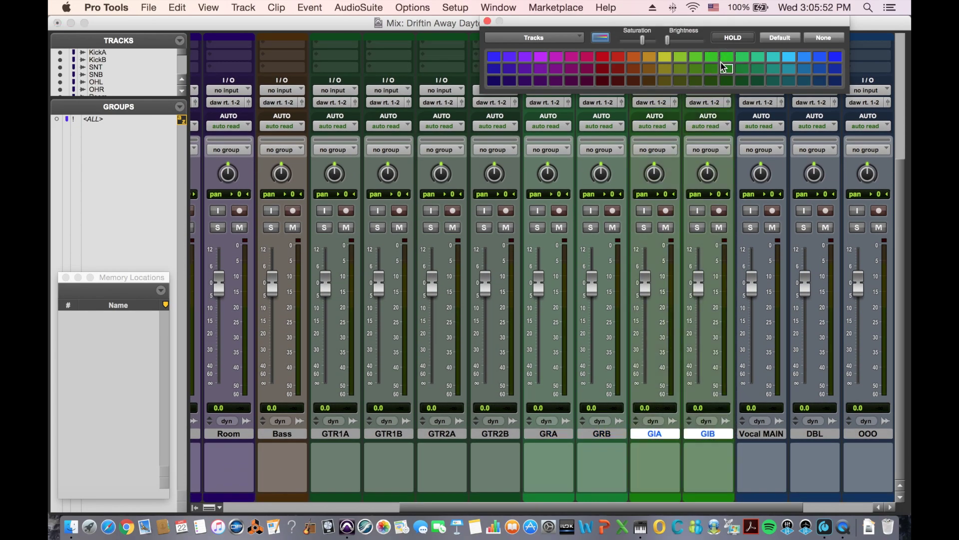
scroll(638, 208, up, 7)
scroll(641, 168, left, 10)
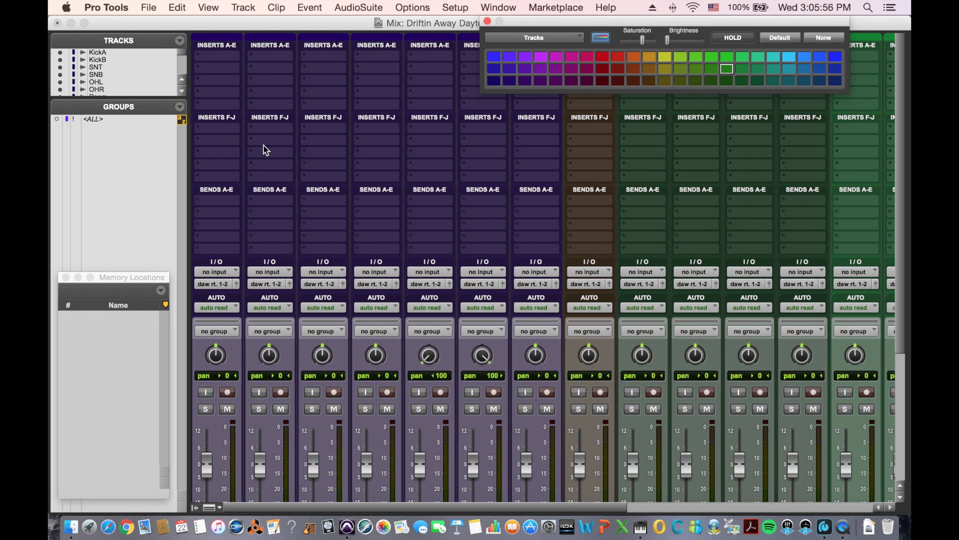
scroll(419, 148, right, 5)
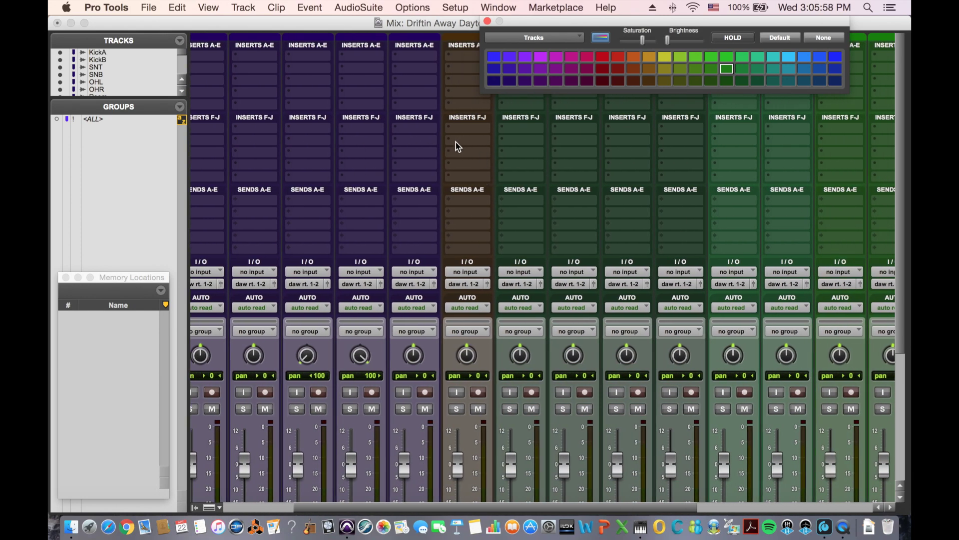
scroll(456, 142, right, 5)
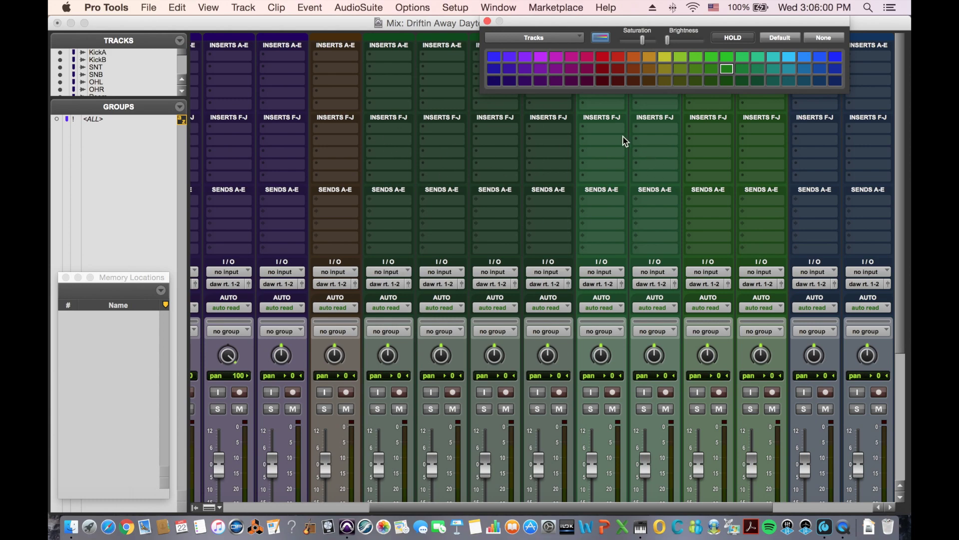
Color the Vocal MAIN track bright red and check it against the other tracks.
scroll(681, 150, down, 5)
scroll(679, 150, right, 2)
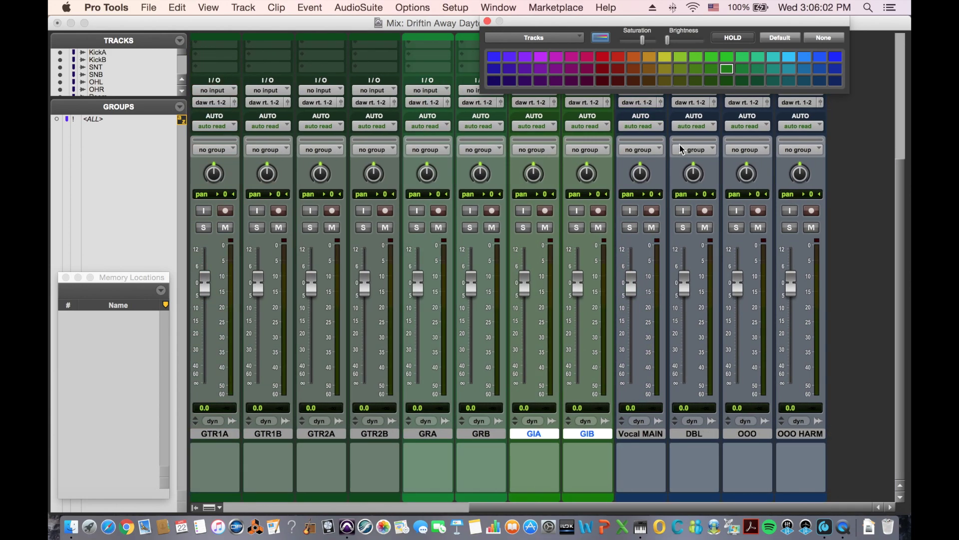
click(644, 433)
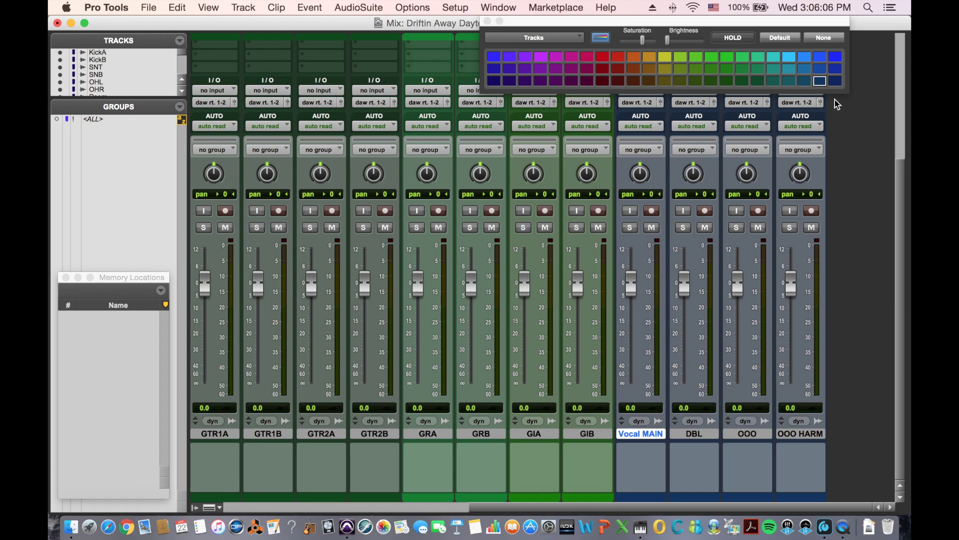
click(602, 58)
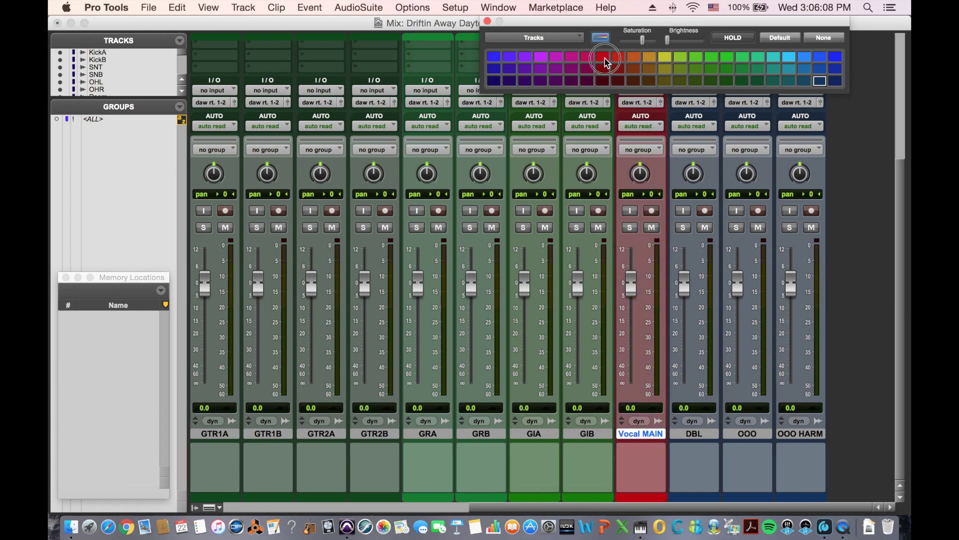
scroll(679, 190, up, 5)
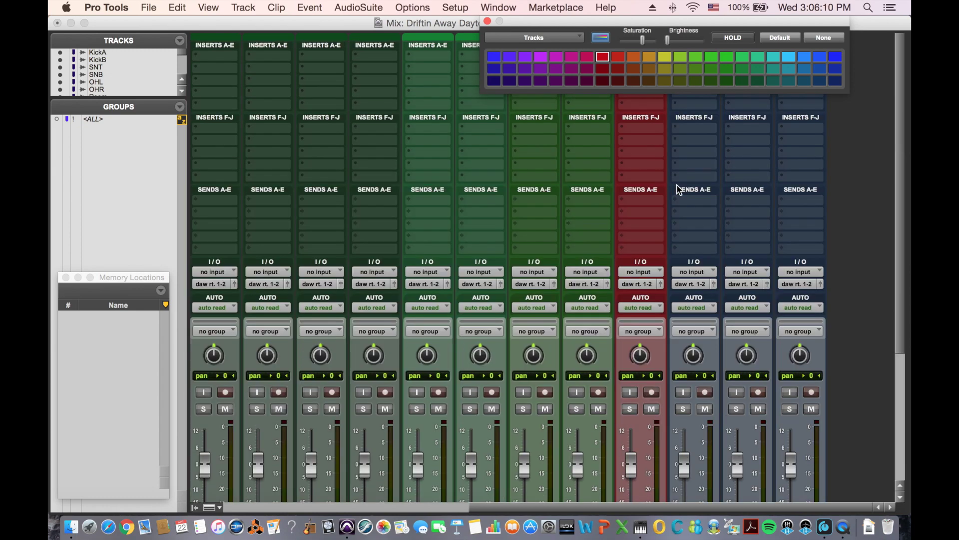
Select the backing vocal tracks from DBL through OOO HARM together and color them dark red.
scroll(630, 182, down, 5)
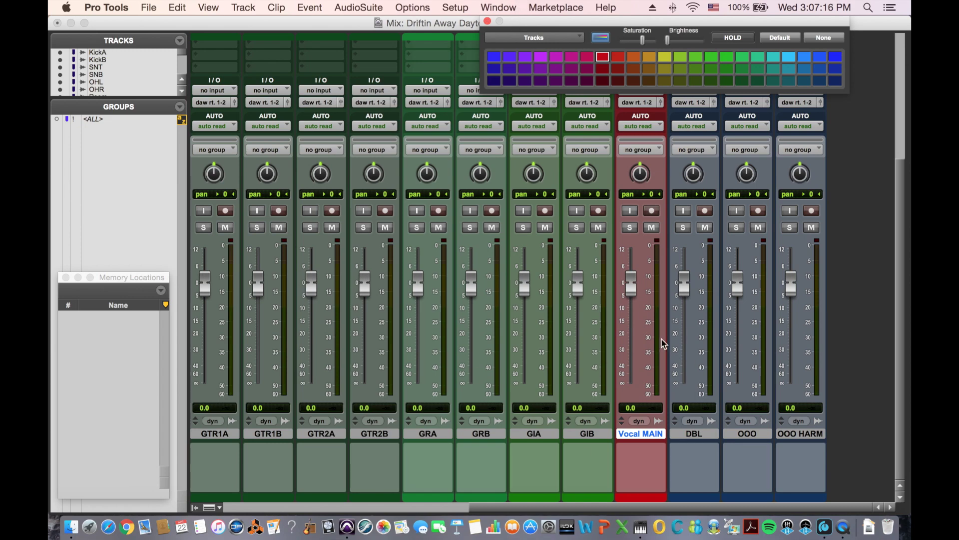
click(690, 434)
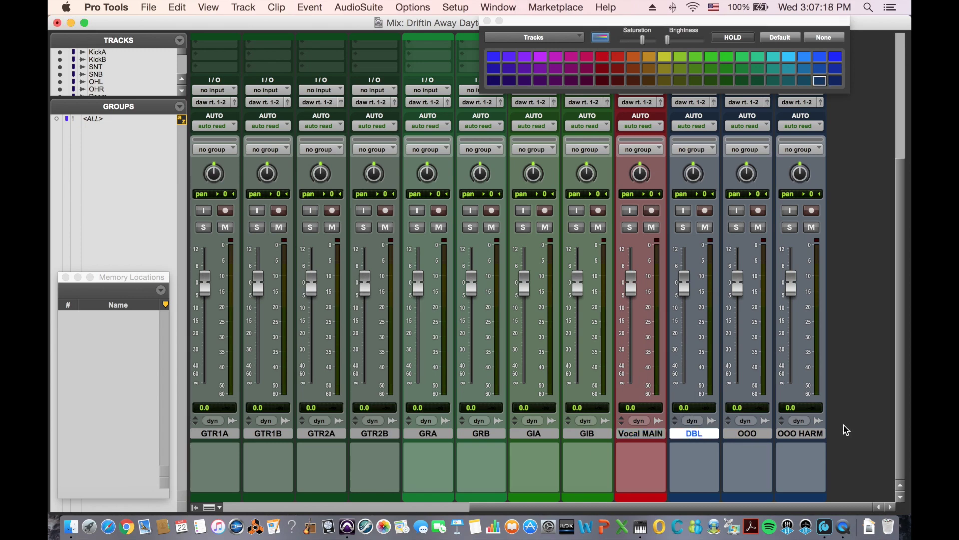
shift+click(797, 434)
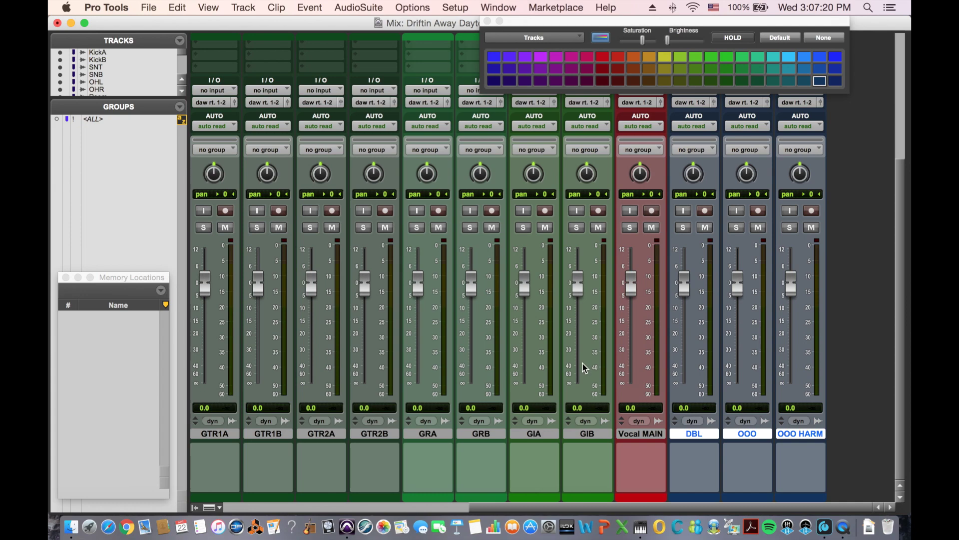
scroll(640, 400, up, 5)
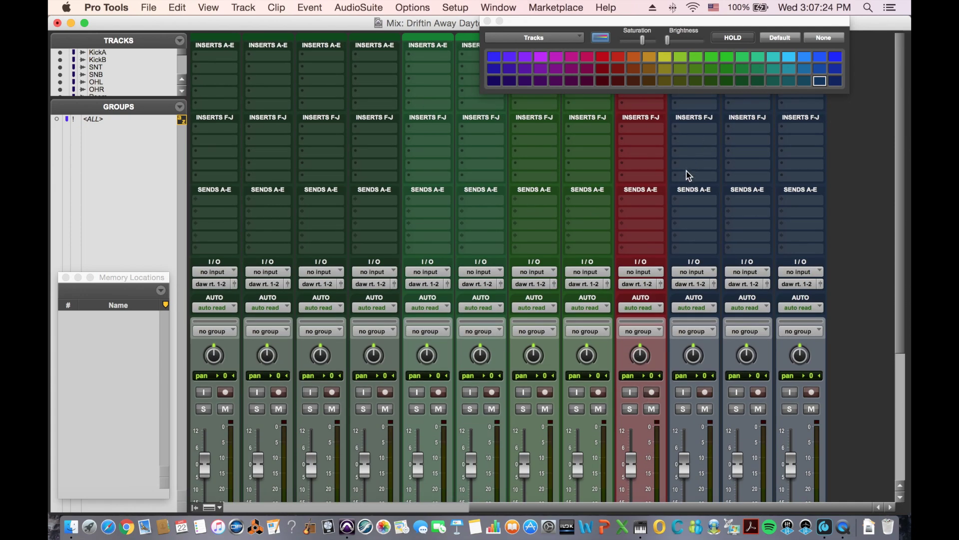
scroll(677, 200, down, 4)
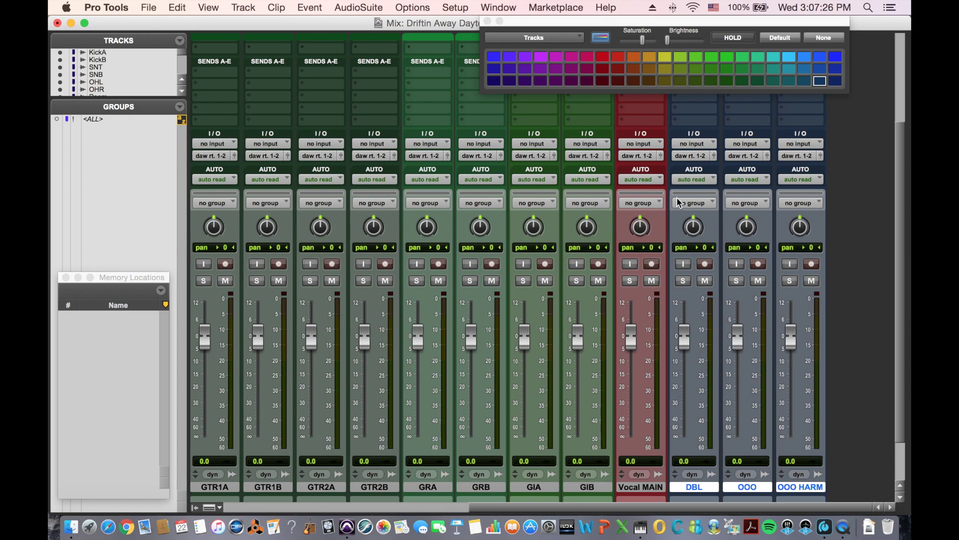
scroll(672, 205, down, 2)
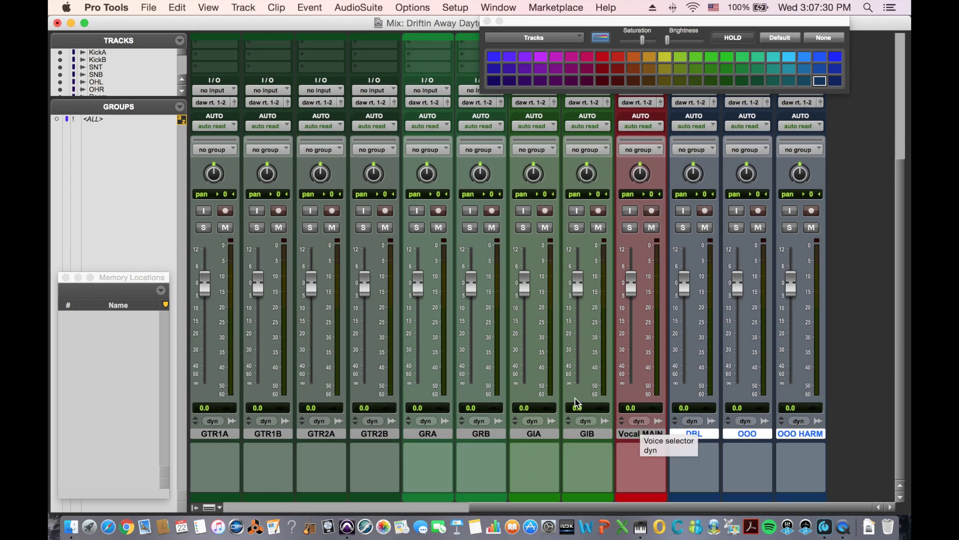
scroll(641, 434, left, 10)
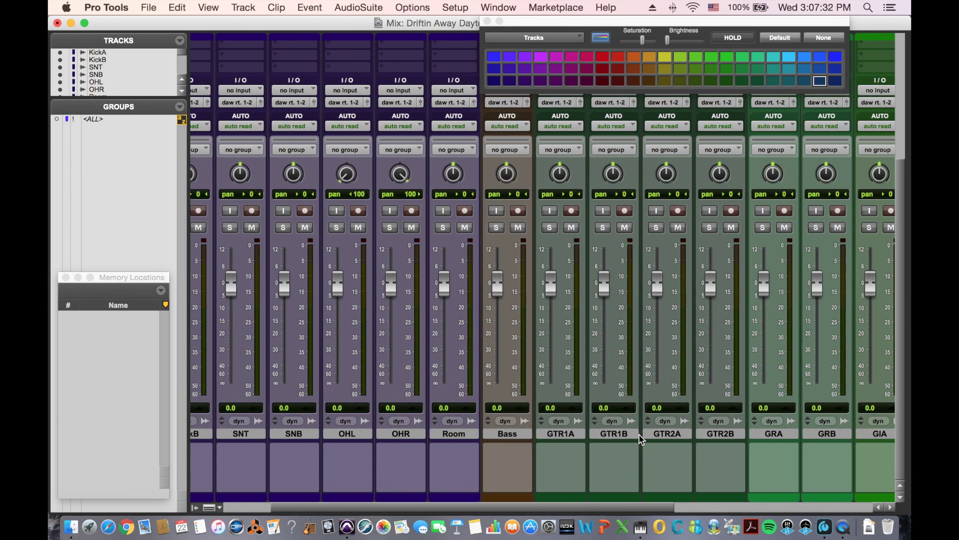
scroll(639, 433, right, 10)
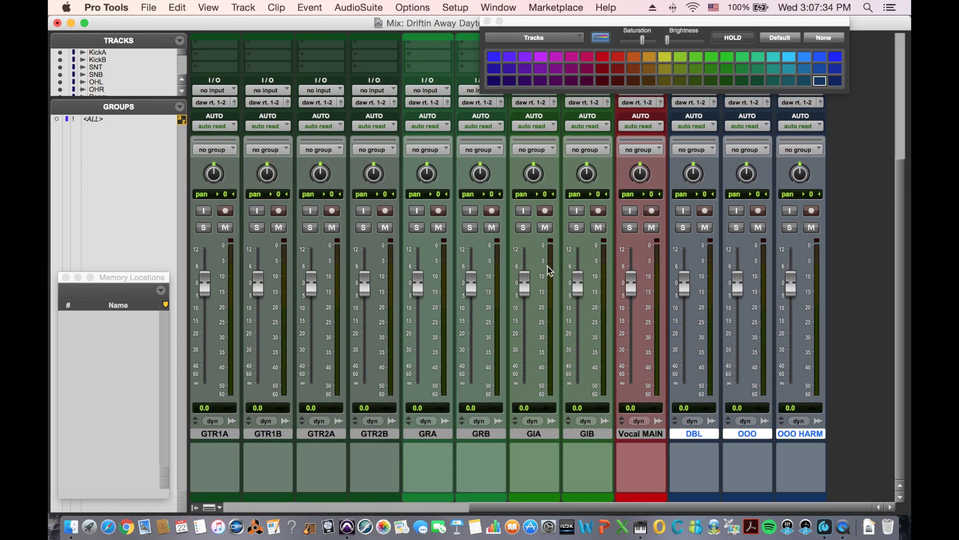
click(603, 81)
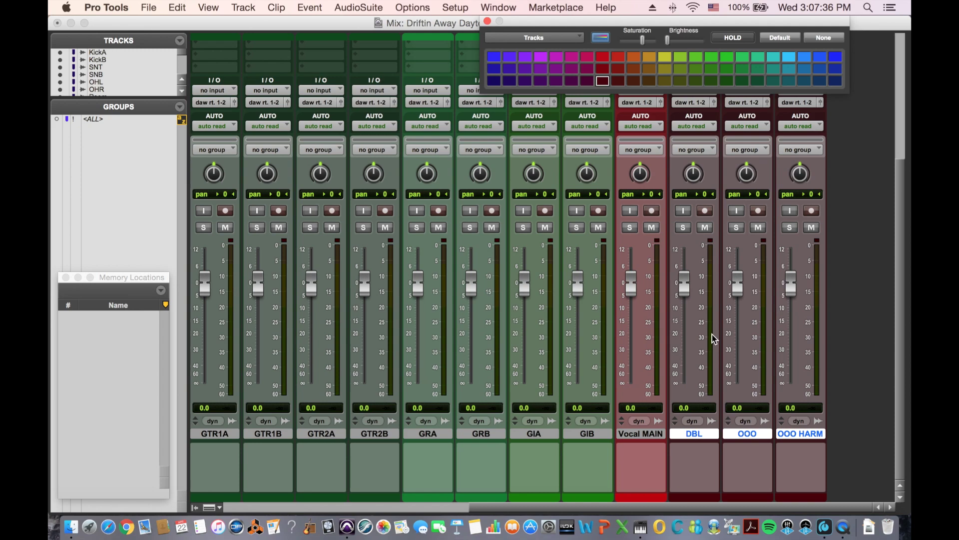
Review the track colors across the whole mixer and close the color palette.
scroll(704, 320, left, 10)
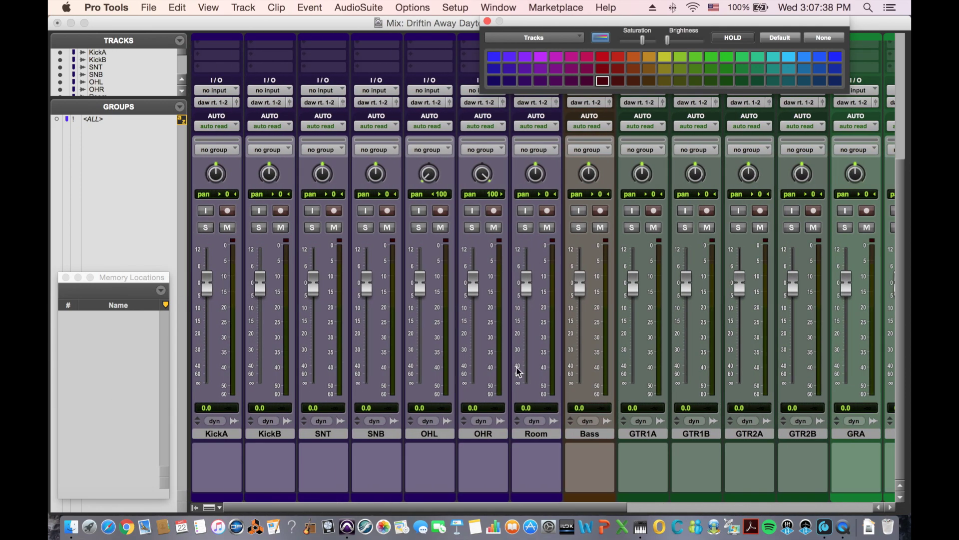
scroll(519, 371, right, 10)
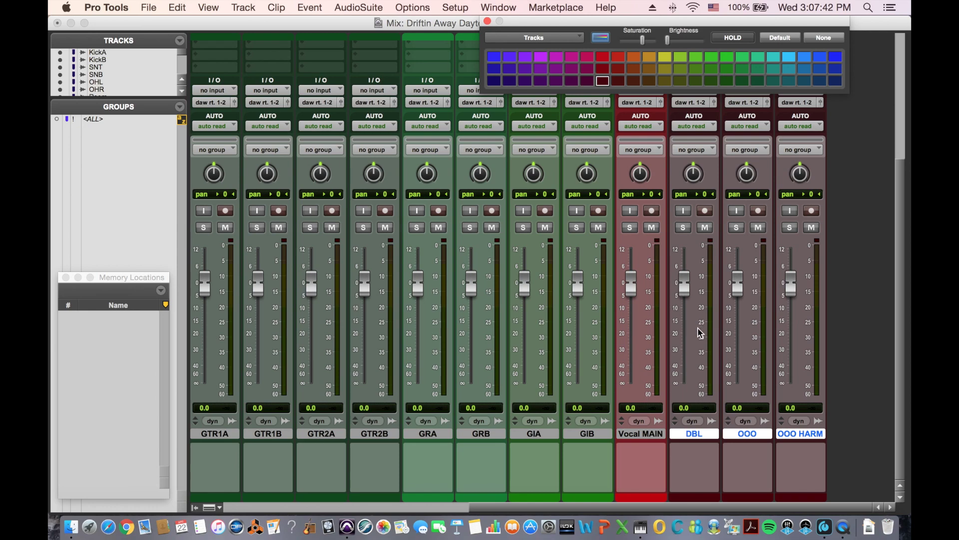
scroll(592, 349, left, 10)
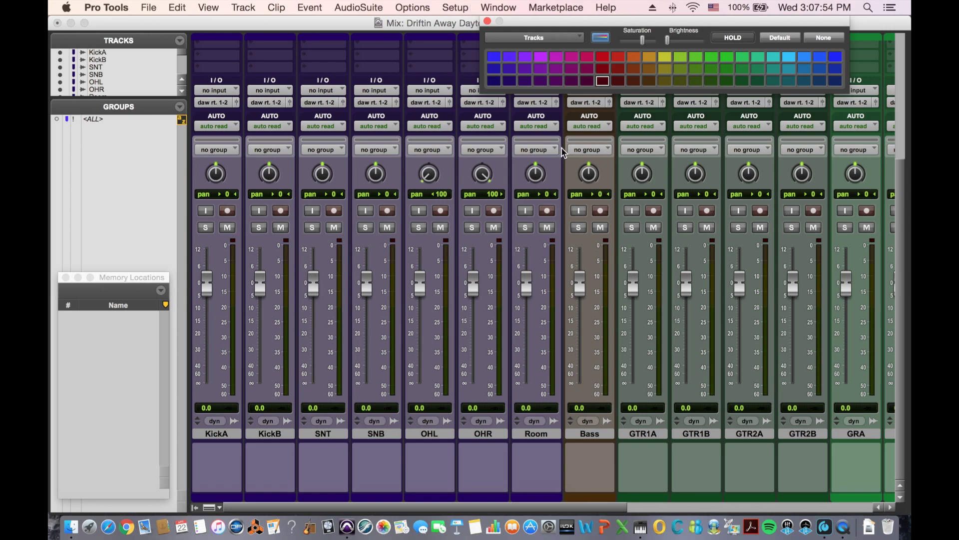
scroll(564, 149, right, 10)
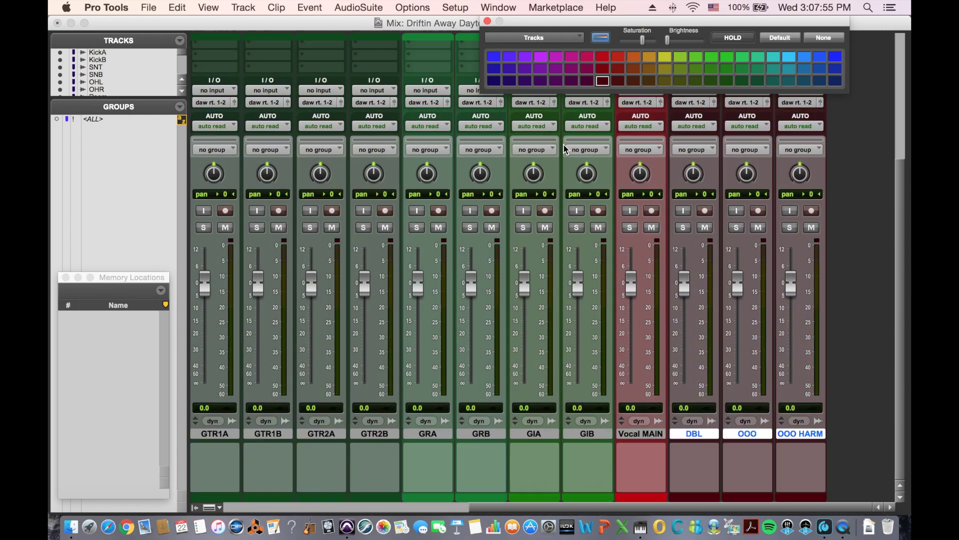
click(487, 21)
scroll(525, 167, up, 5)
scroll(525, 167, left, 8)
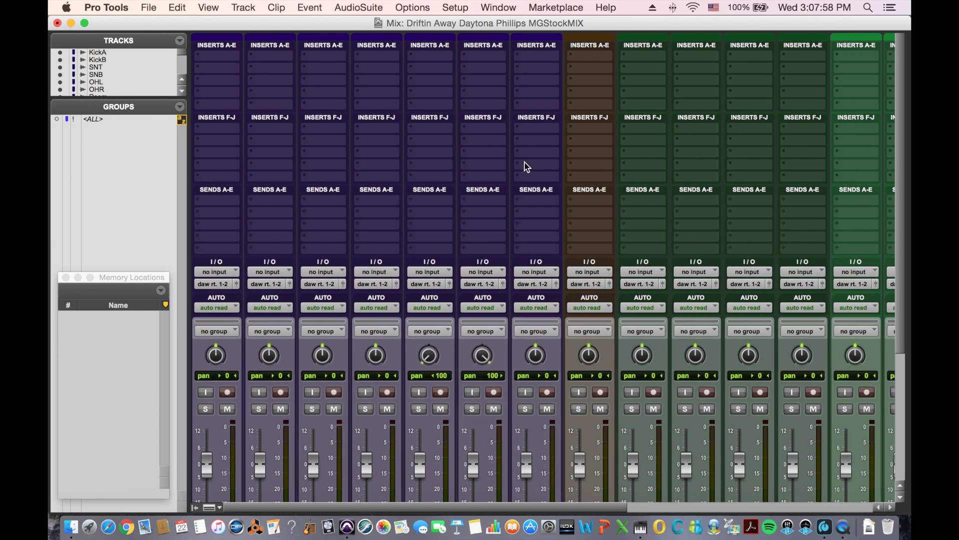
scroll(525, 167, down, 5)
scroll(525, 167, right, 8)
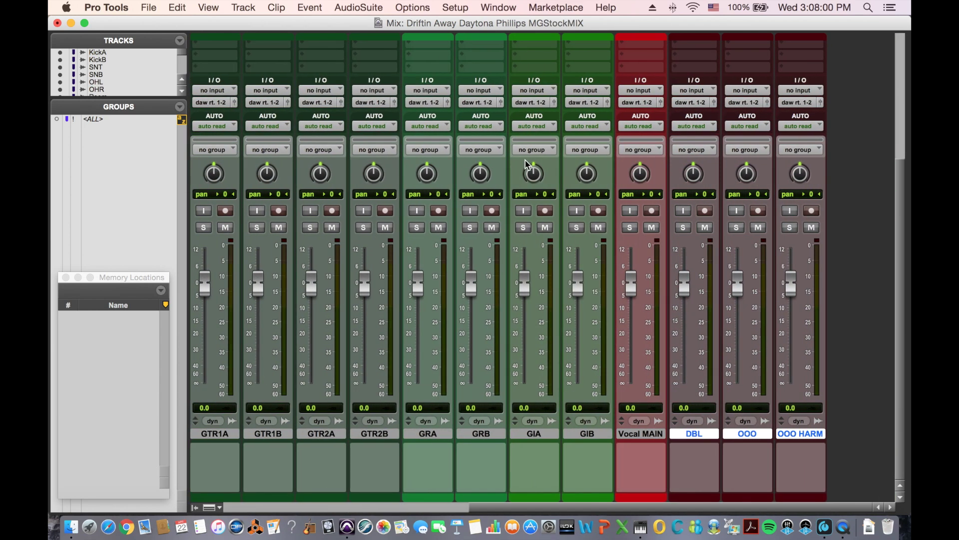
In the Edit window, enlarge the timeline around the guitar intro and play the GIA and surrounding tracks from the session start.
key(super+equal)
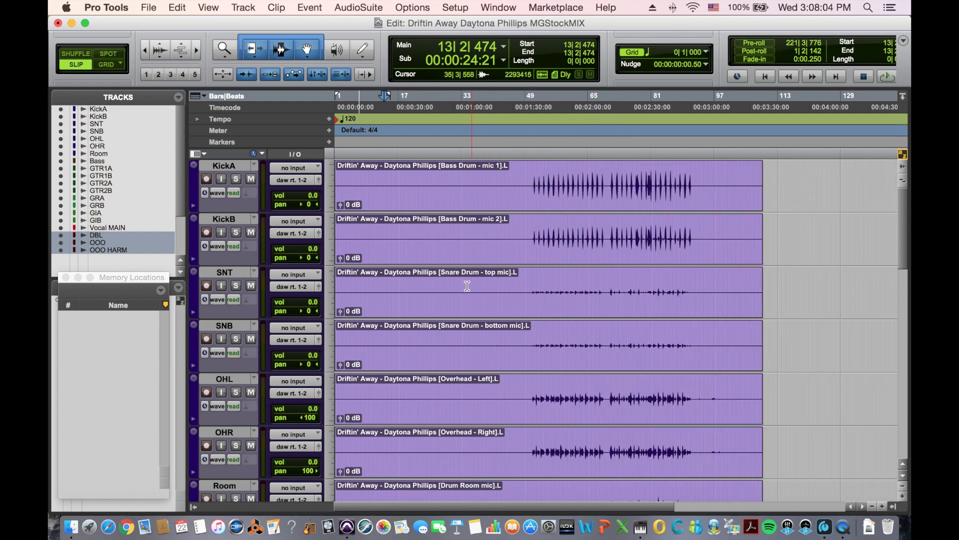
scroll(480, 290, down, 6)
scroll(463, 282, down, 6)
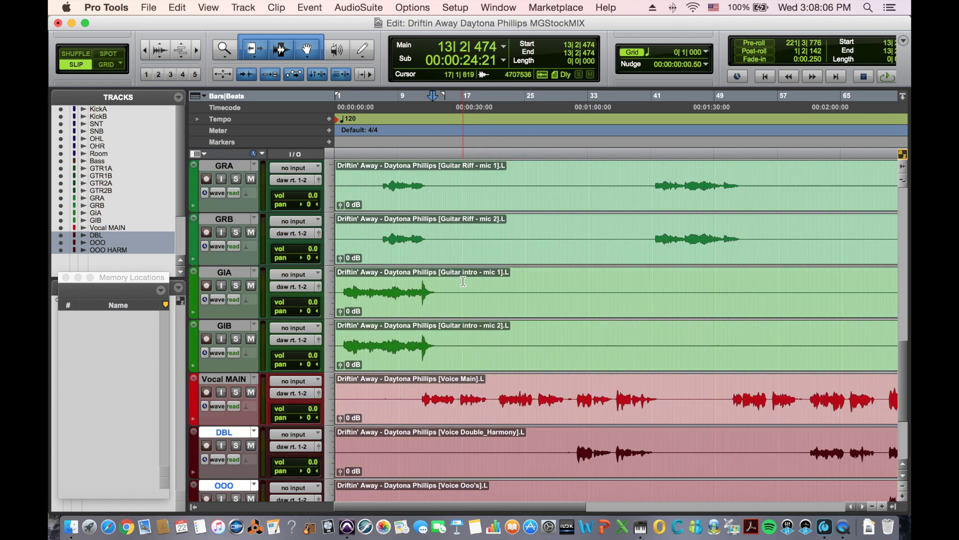
key(super+bracketright)
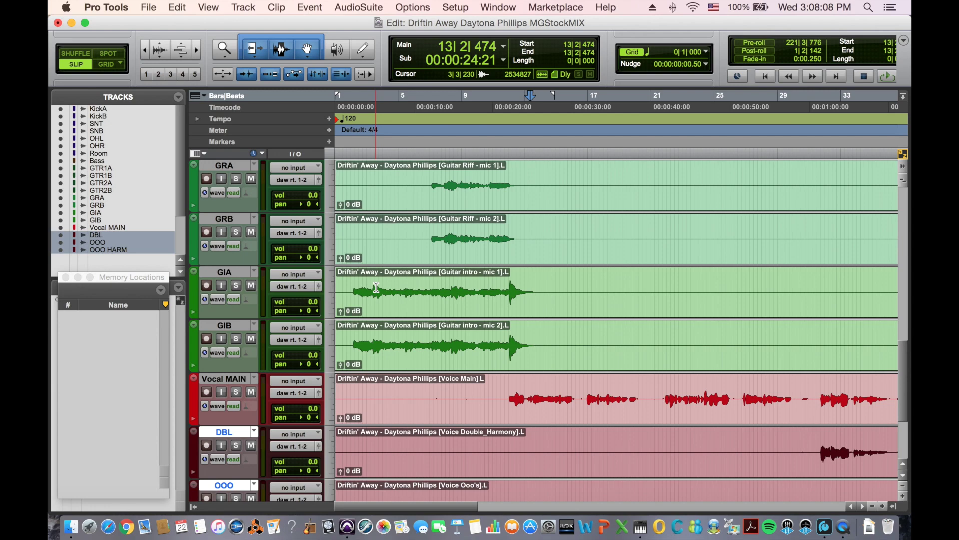
key(Return)
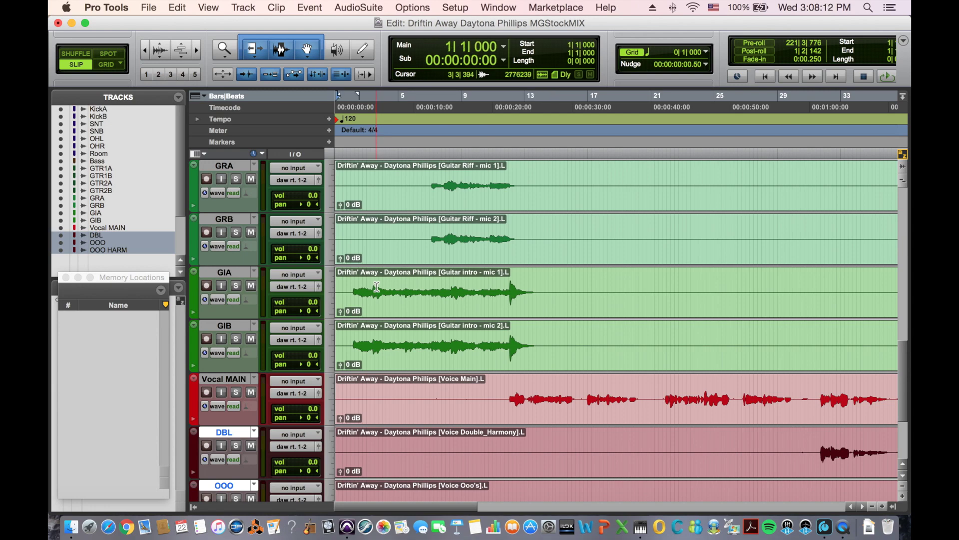
click(379, 286)
key(space)
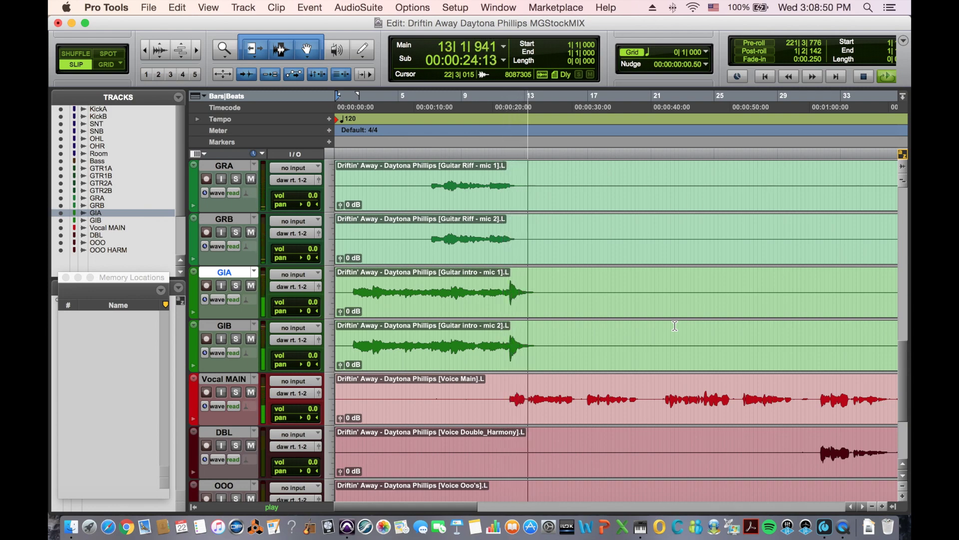
In the Mix window, lower GTR2A to -1.7, GTR2B to -2.2, GTR1A to -1.7 and GTR1B to -2.0 dB.
key(super+equal)
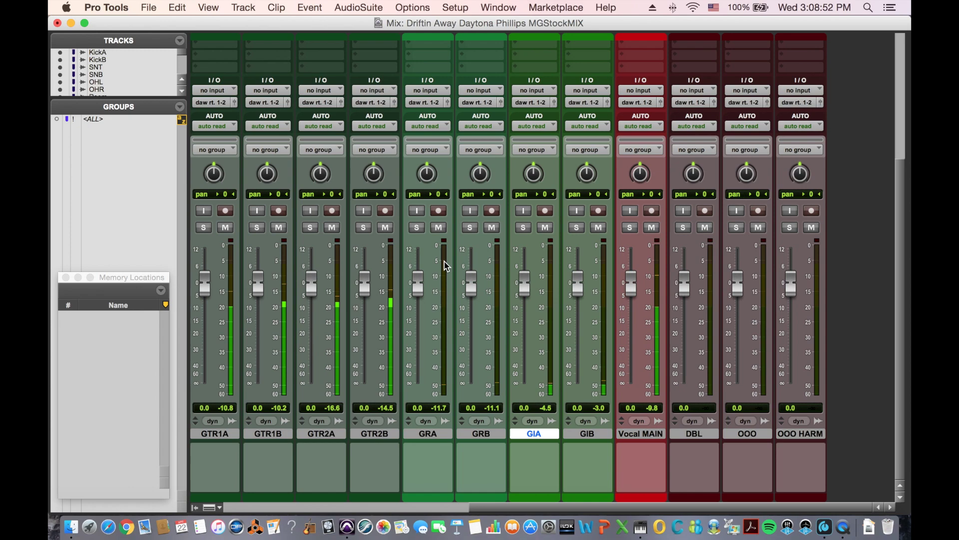
drag(310, 284, 351, 293)
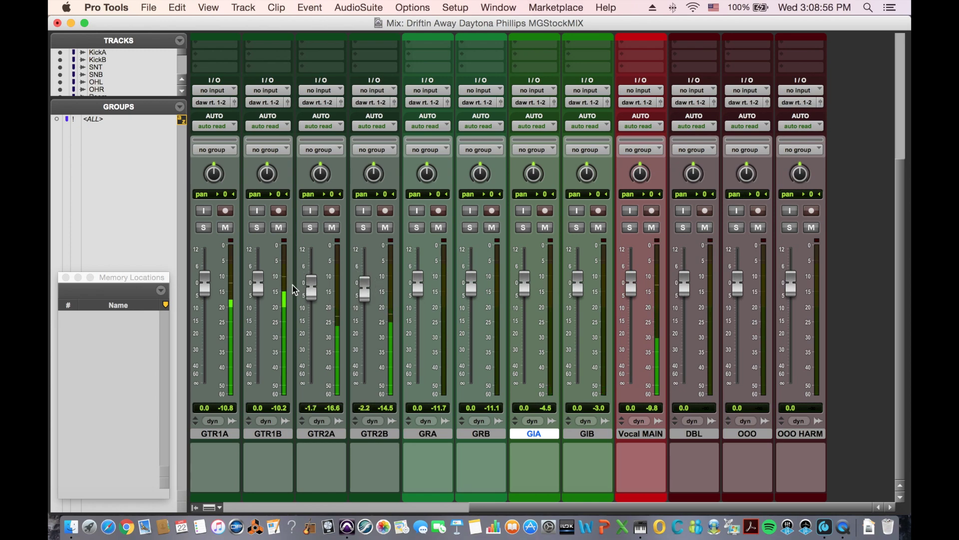
drag(257, 280, 205, 286)
Pan GTR1A to 99 left and GTR1B to 100 left, and pan GTR2A and GTR2B to 100 right.
drag(214, 174, 195, 259)
drag(267, 174, 255, 297)
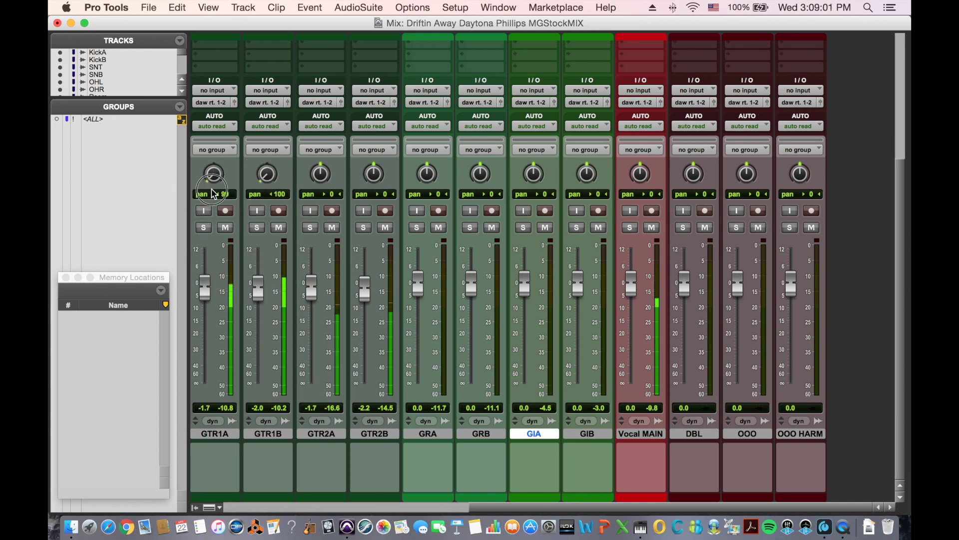
drag(320, 173, 384, 161)
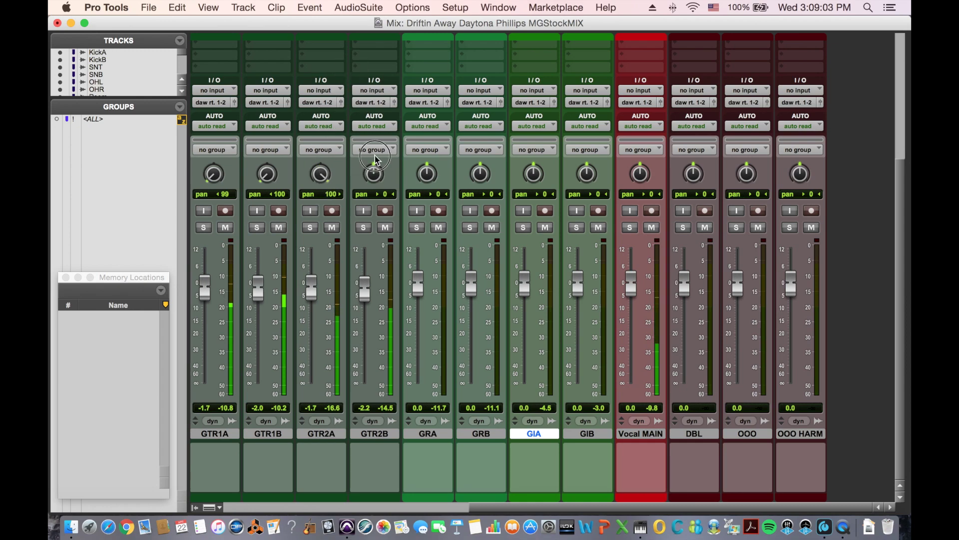
Lower the guitar faders further: GTR1A to -5.9, GTR1B to -5.7, GTR2A to -4.6 and GTR2B to -5.4 dB.
drag(258, 283, 209, 304)
drag(310, 289, 312, 303)
drag(365, 288, 357, 302)
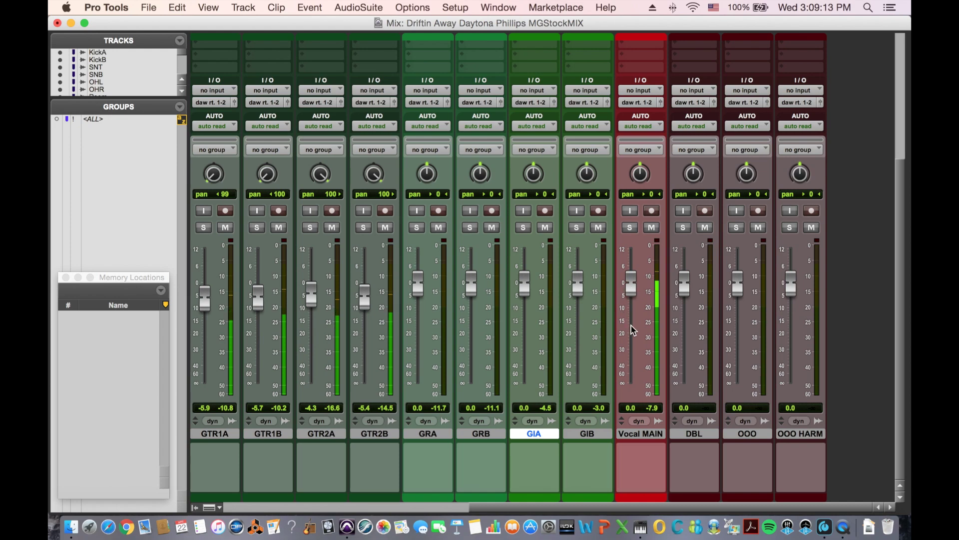
scroll(631, 293, left, 6)
drag(618, 298, 618, 300)
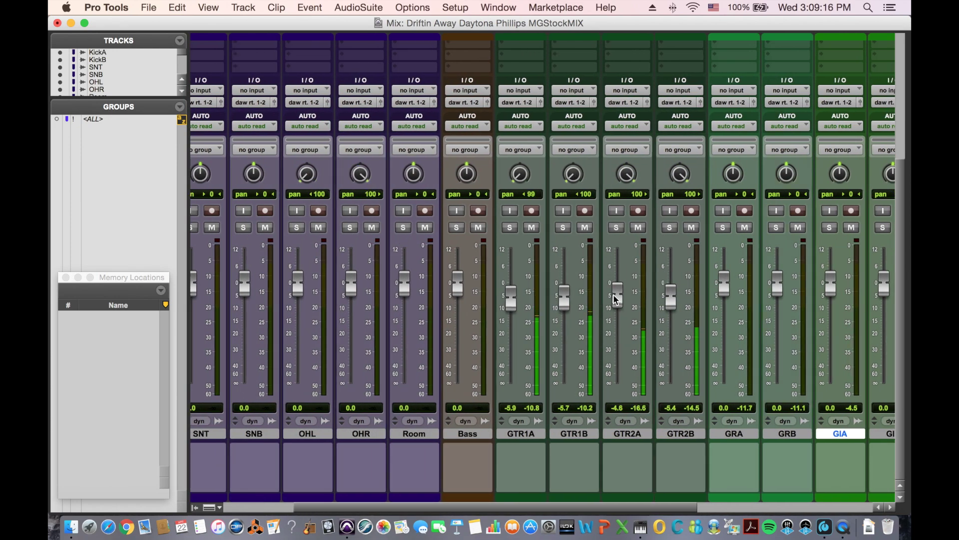
Pan GTR1A fully to 100 left.
scroll(578, 330, left, 1)
scroll(579, 330, left, 2)
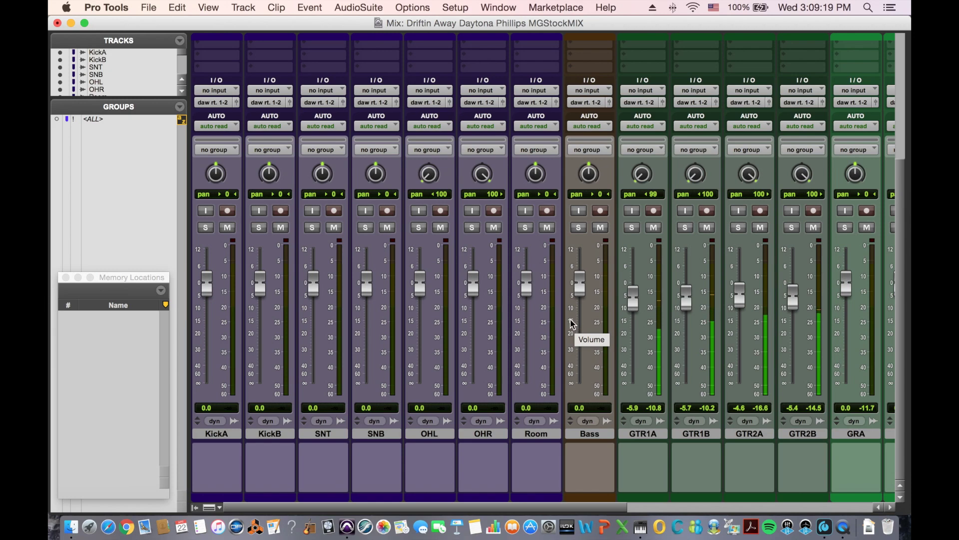
scroll(572, 323, right, 5)
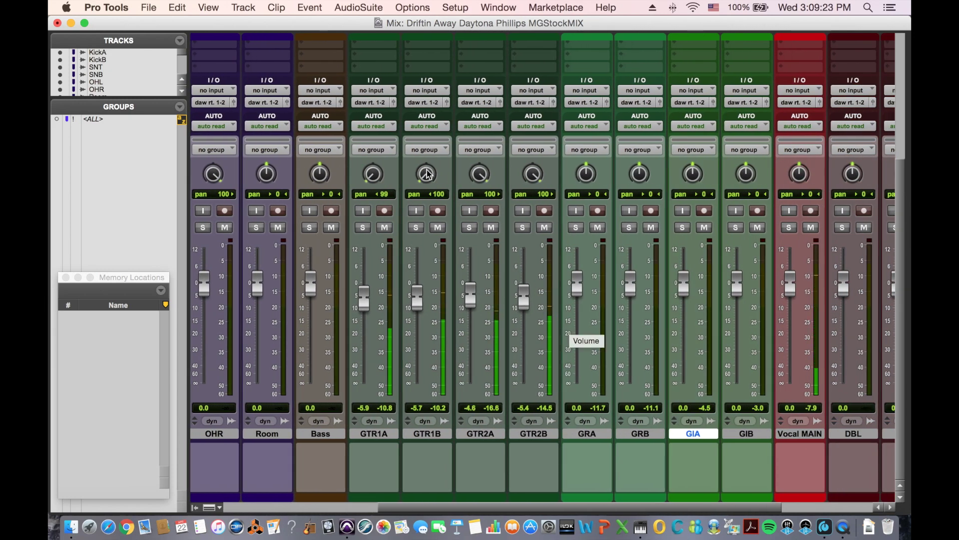
scroll(451, 244, left, 1)
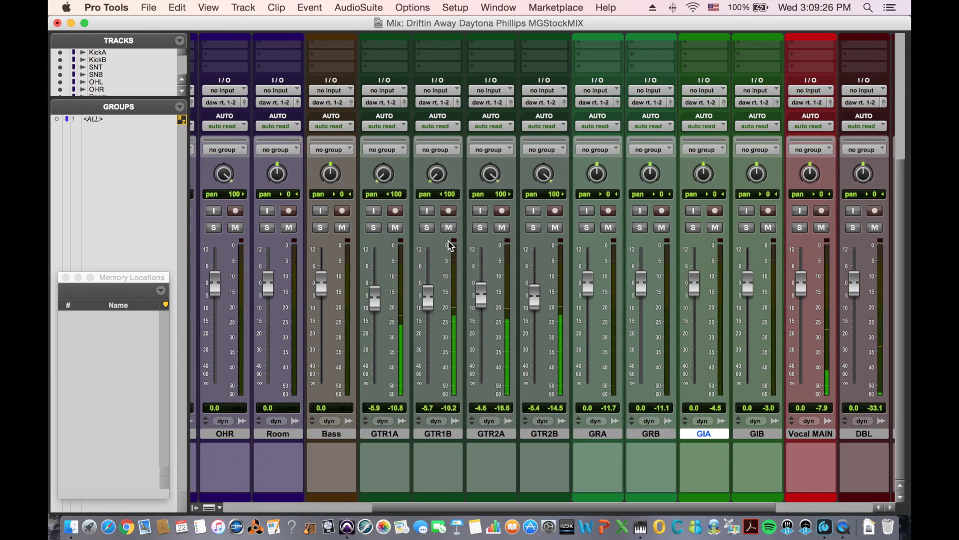
Lower the Vocal MAIN fader to -0.4 dB and the DBL fader to -0.9 dB.
scroll(451, 245, left, 5)
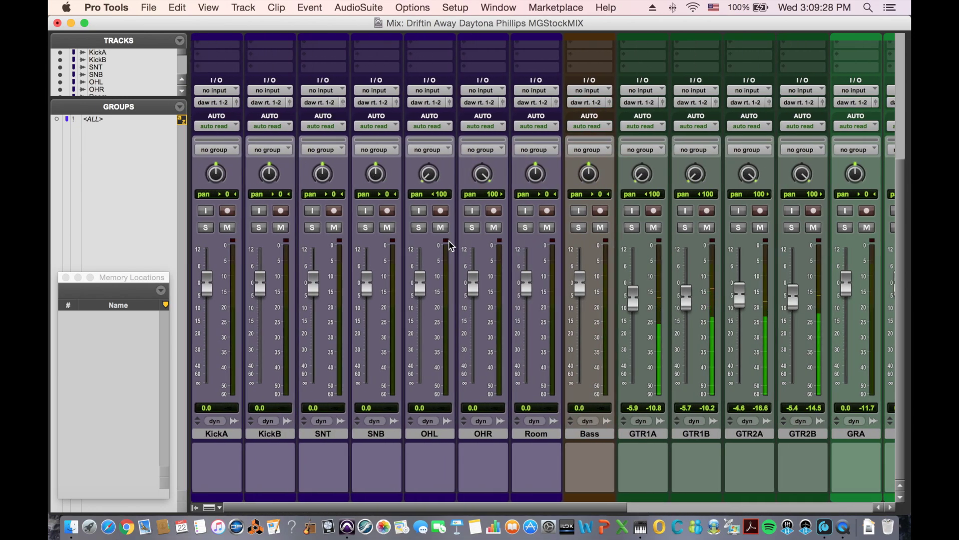
scroll(449, 245, right, 5)
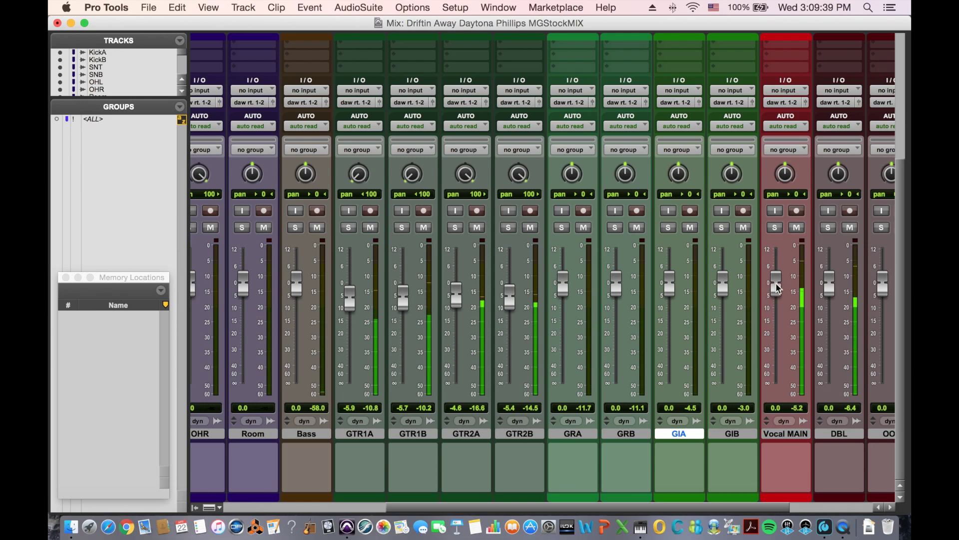
drag(777, 287, 832, 288)
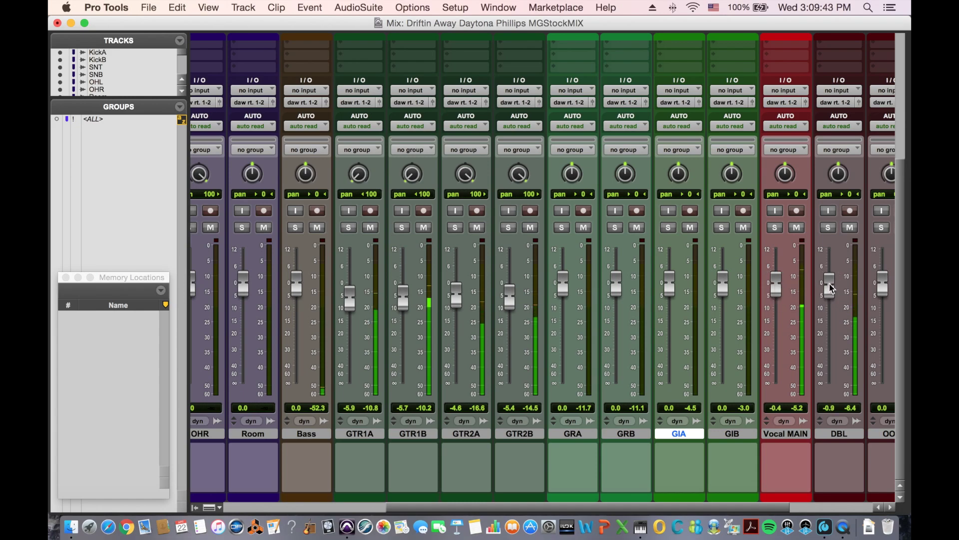
Switch to the Edit window and bring the drum and bass clips into view during playback.
key(super+equal)
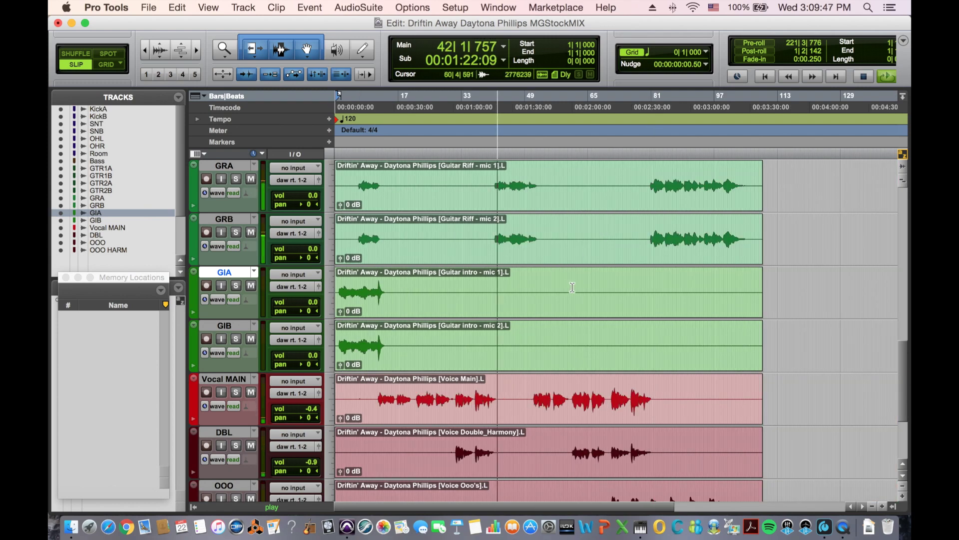
scroll(572, 288, up, 10)
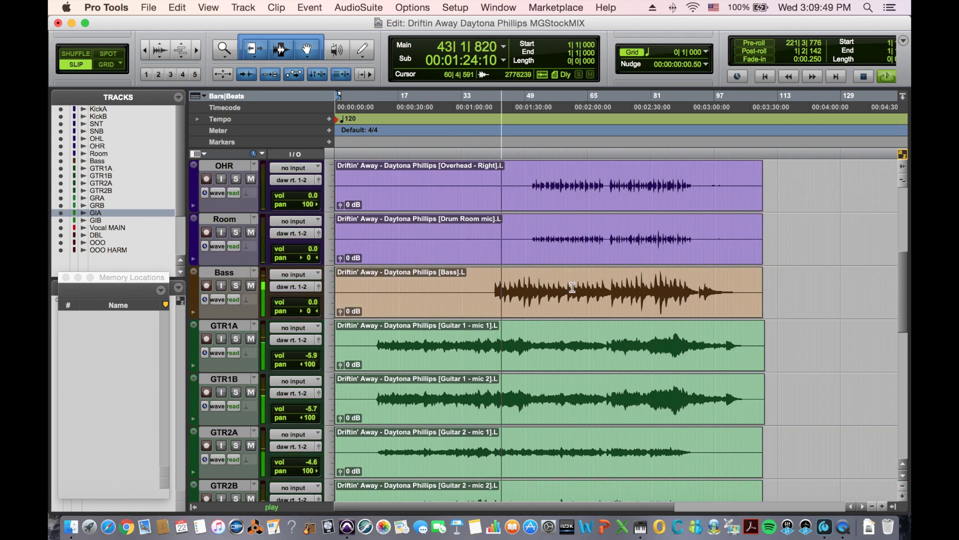